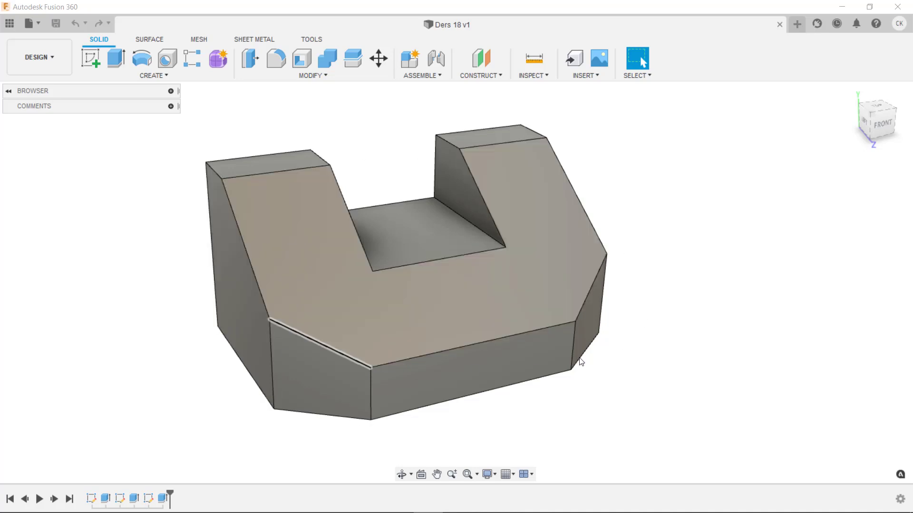
# - Zoom, pan and orbit the part to a new viewing angle
pyautogui.scroll(2, 663, 312)
pyautogui.moveTo(695, 304); pyautogui.dragTo(738, 292, button='middle')
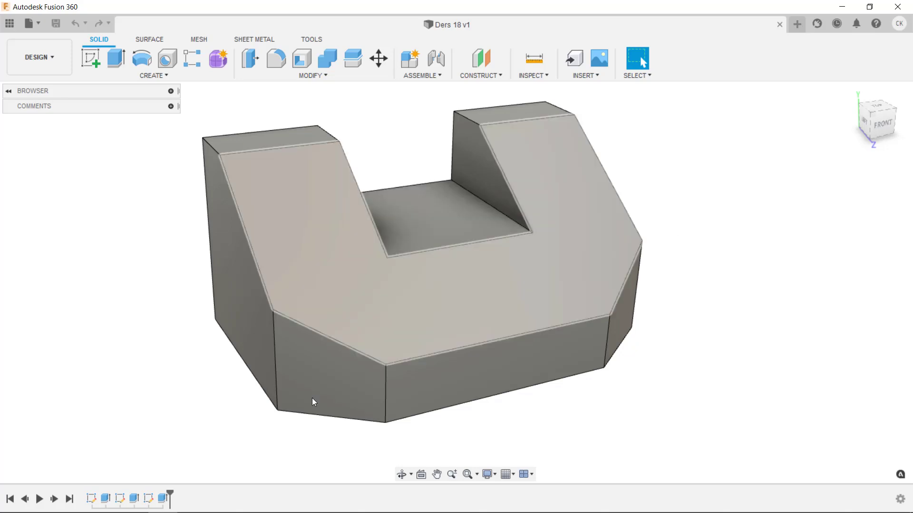
pyautogui.moveTo(680, 343)
pyautogui.keyDown('shift'); pyautogui.mouseDown(button='middle')
pyautogui.moveTo(725, 331)
pyautogui.moveTo(706, 326)
pyautogui.moveTo(727, 347)
pyautogui.mouseUp(button='middle'); pyautogui.keyUp('shift')
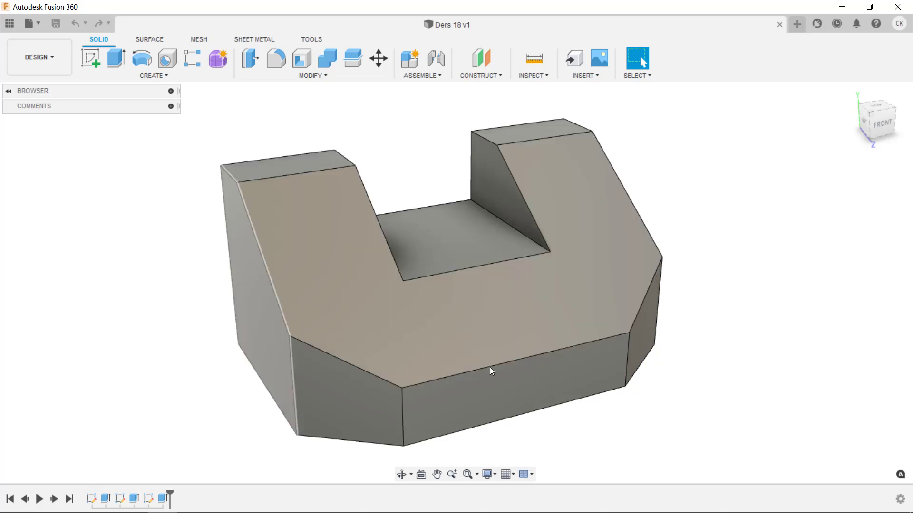
# - Expand the Browser's Bodies folder to reveal Body1, then deselect it
pyautogui.click(170, 91)
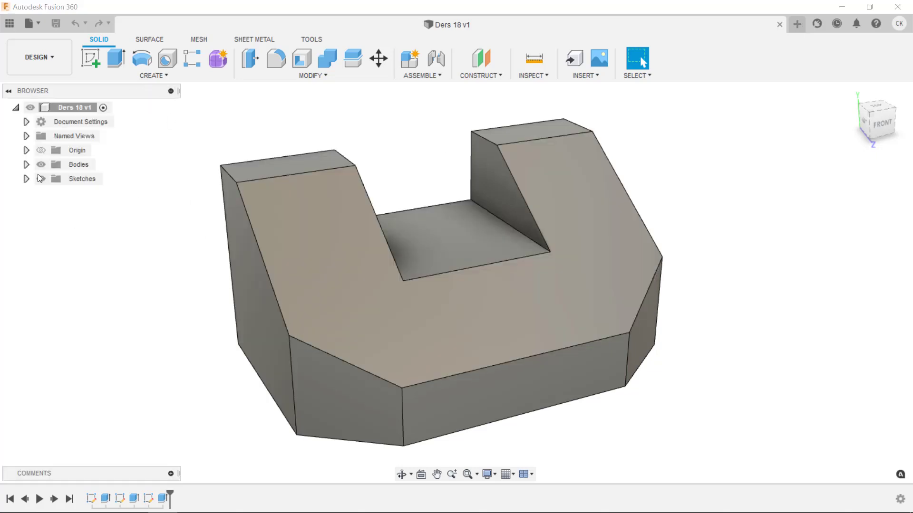
pyautogui.click(26, 165)
pyautogui.click(88, 179)
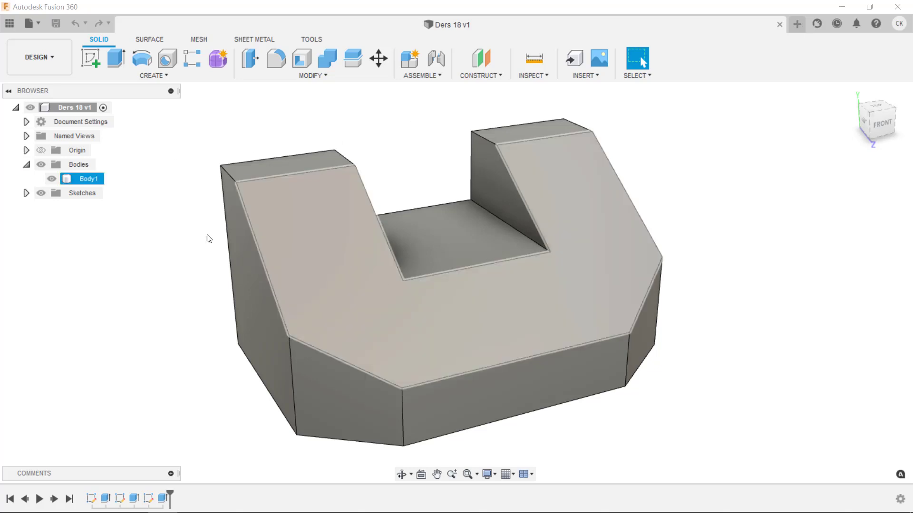
pyautogui.click(209, 238)
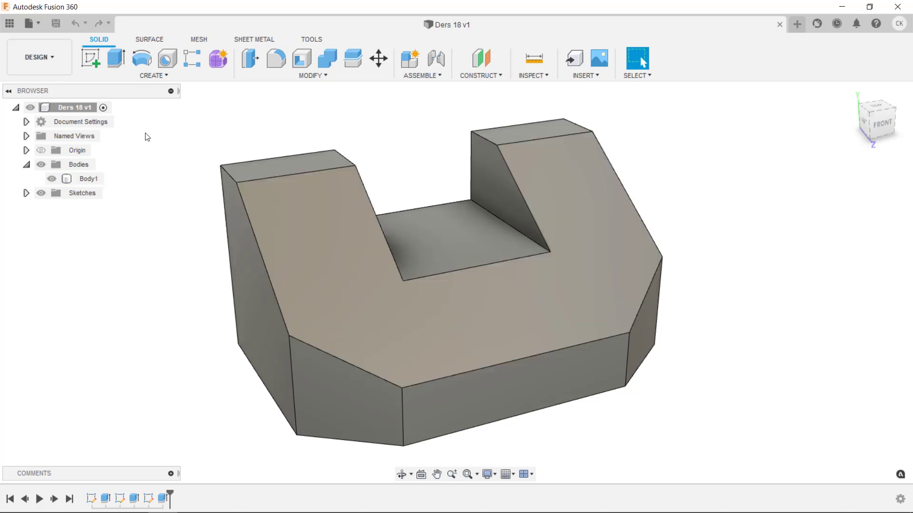
# - Start a drawing From Design and show the Create Drawing Contents choices
pyautogui.click(49, 55)
pyautogui.moveTo(30, 211)
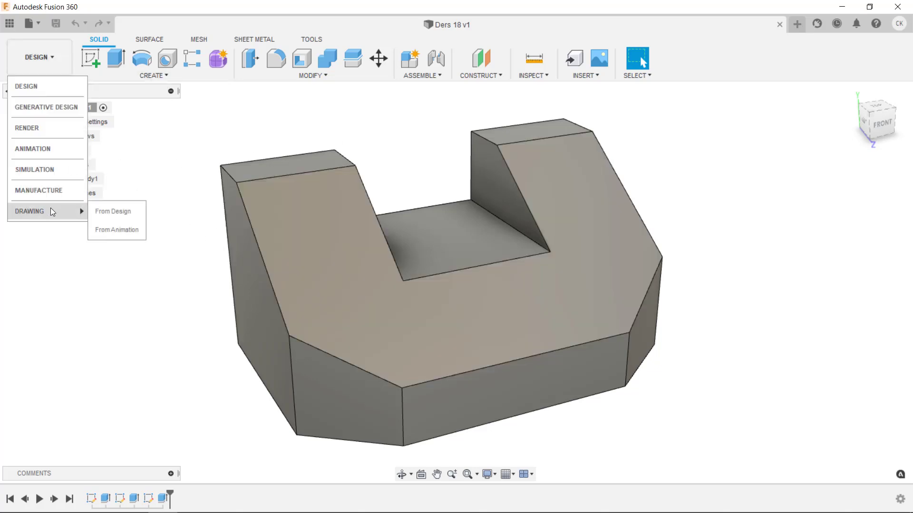
pyautogui.click(51, 207)
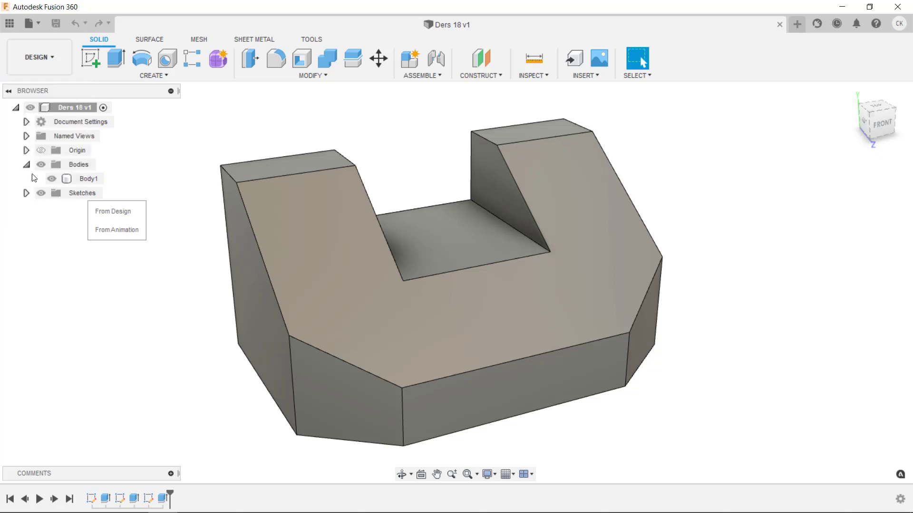
pyautogui.click(29, 57)
pyautogui.click(113, 210)
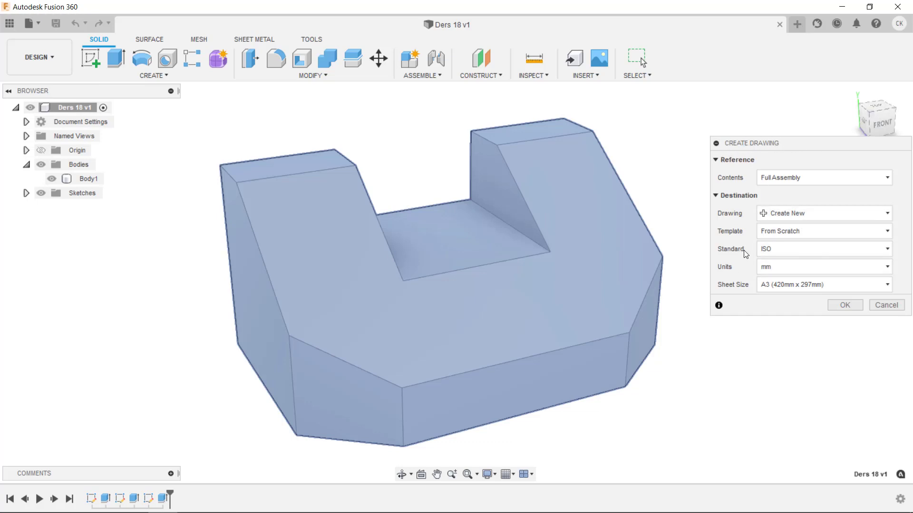
pyautogui.click(777, 179)
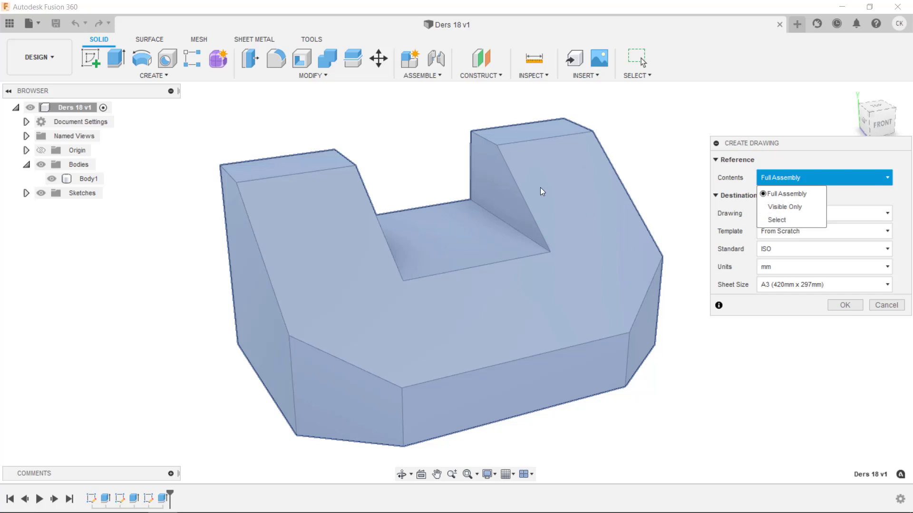
# - Set Contents to Select and pick the part body
pyautogui.click(777, 220)
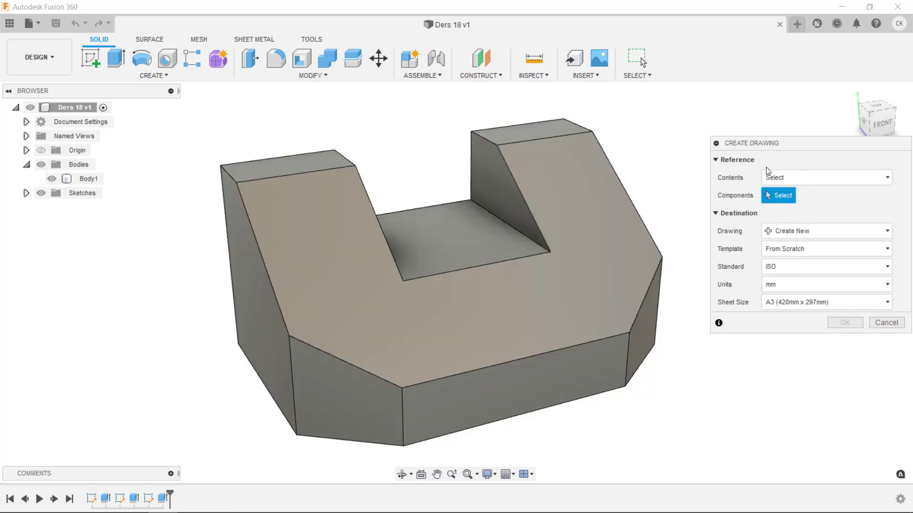
pyautogui.click(539, 277)
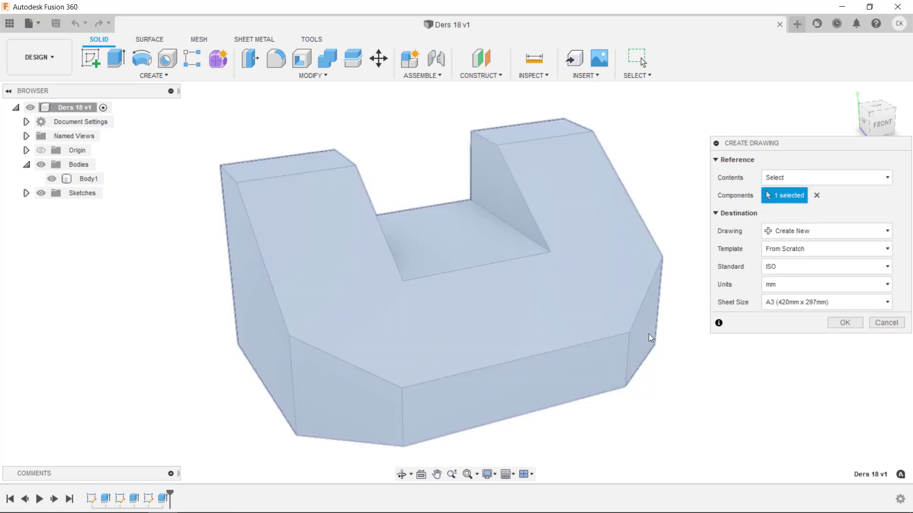
pyautogui.keyDown('shift'); pyautogui.moveTo(489, 362); pyautogui.dragTo(632, 369, button='middle'); pyautogui.keyUp('shift')
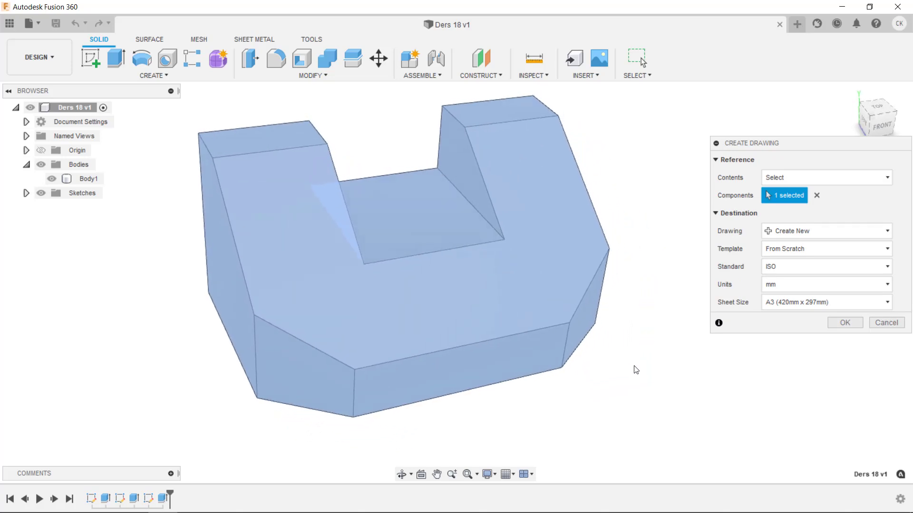
# - Keep the From Scratch template, ISO standard and mm units, and review sheet sizes
pyautogui.click(770, 231)
pyautogui.click(740, 236)
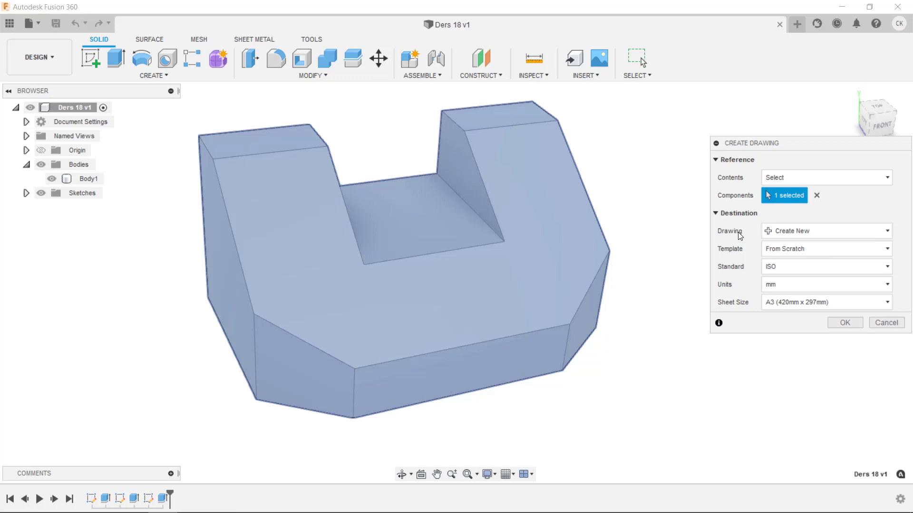
pyautogui.click(780, 249)
pyautogui.click(757, 256)
pyautogui.click(799, 269)
pyautogui.click(802, 271)
pyautogui.click(795, 270)
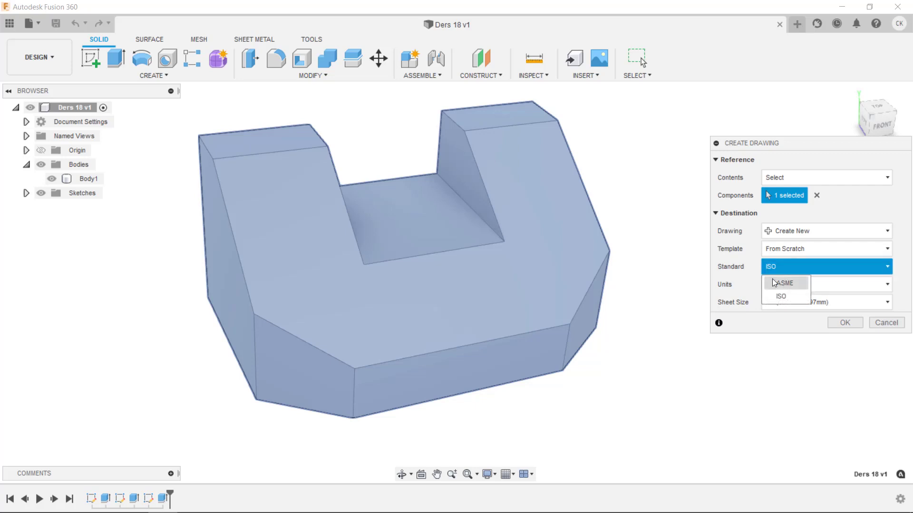
pyautogui.click(747, 292)
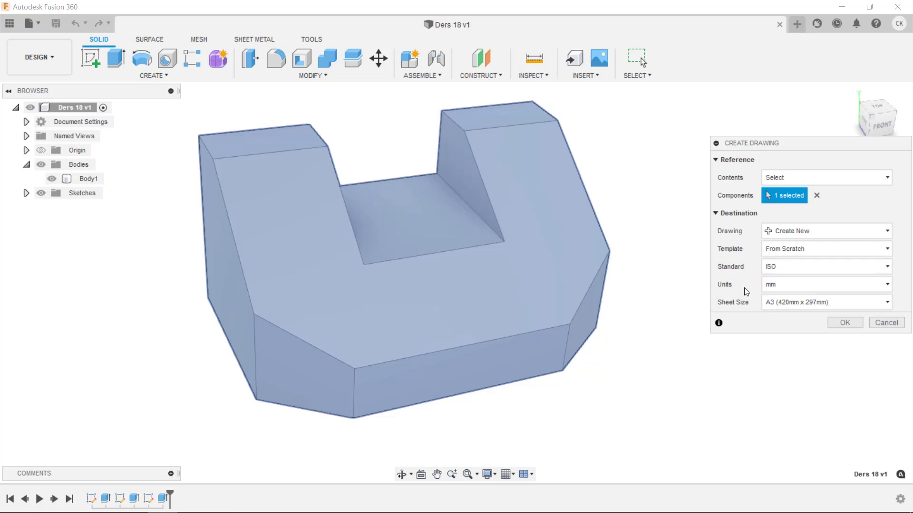
pyautogui.click(785, 291)
pyautogui.click(809, 303)
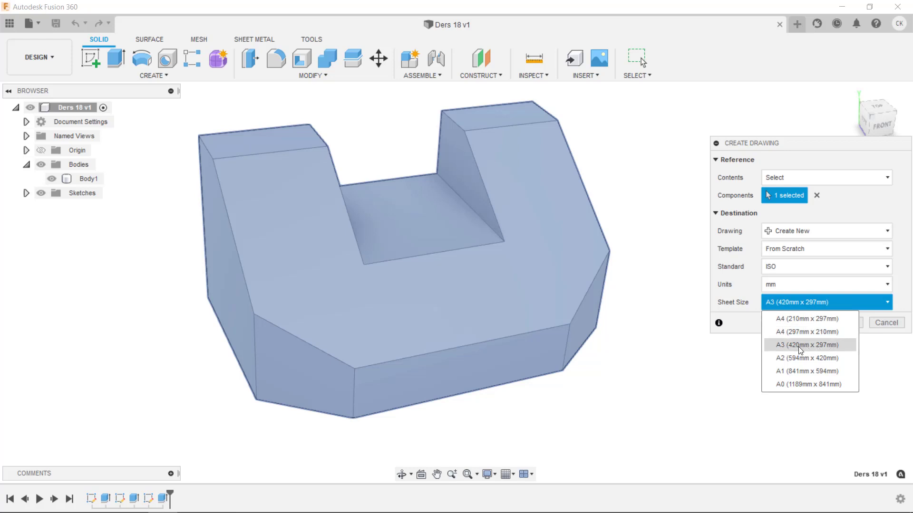
# - Keep the A3 (420mm x 297mm) sheet size and create the drawing
pyautogui.click(812, 347)
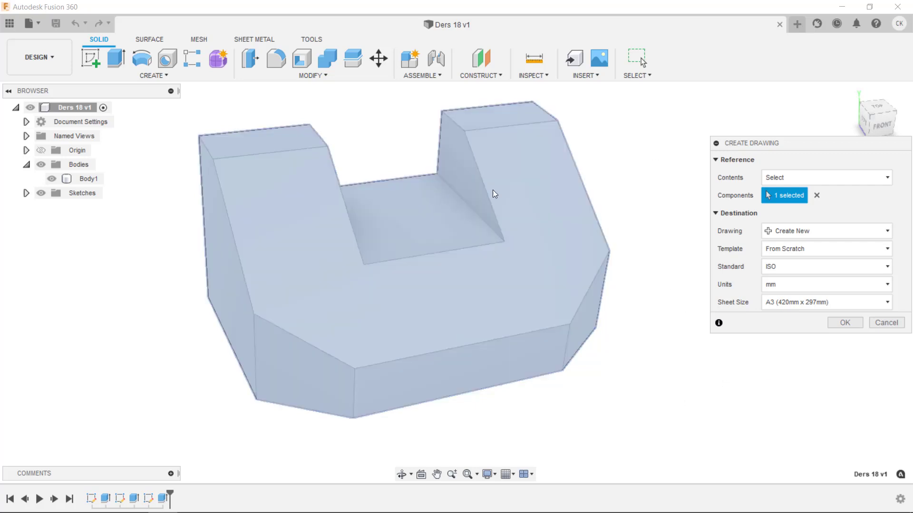
pyautogui.click(838, 322)
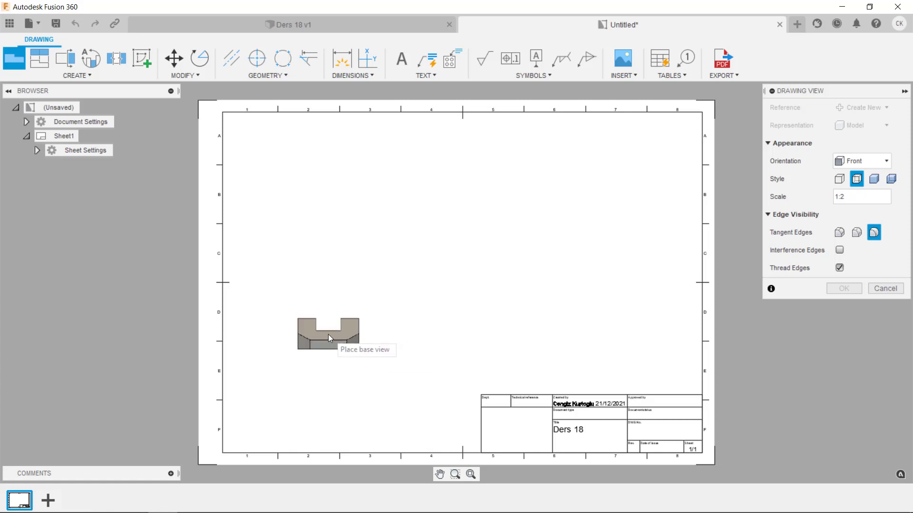
# - Place the base view at lower left, settling on Front orientation after trying Back and Top
pyautogui.click(328, 335)
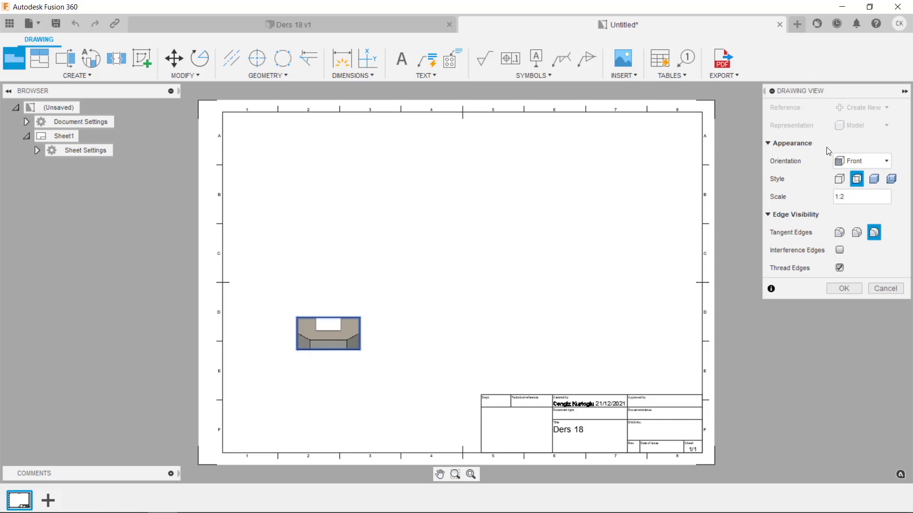
pyautogui.click(856, 161)
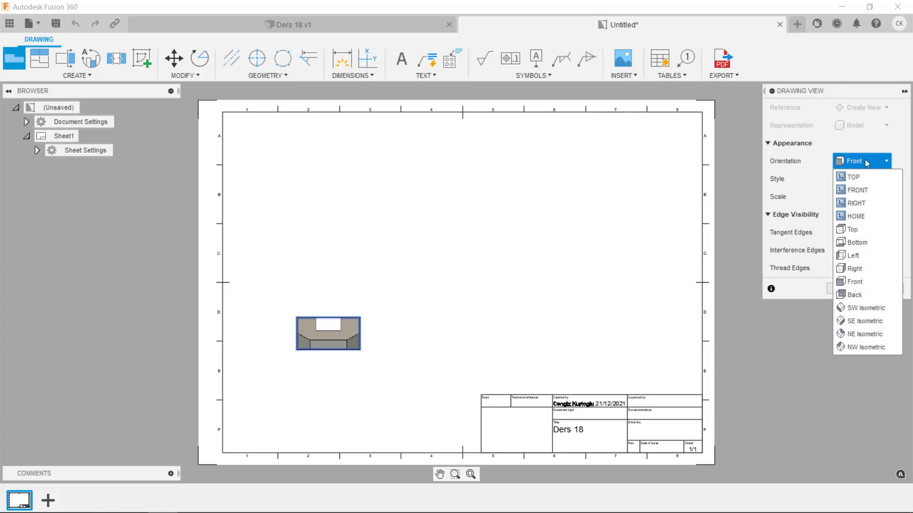
pyautogui.click(869, 300)
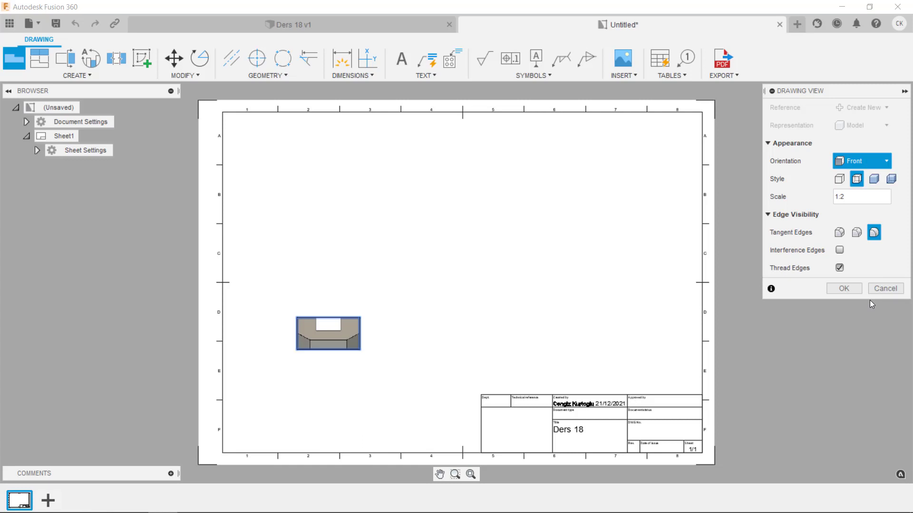
pyautogui.click(872, 163)
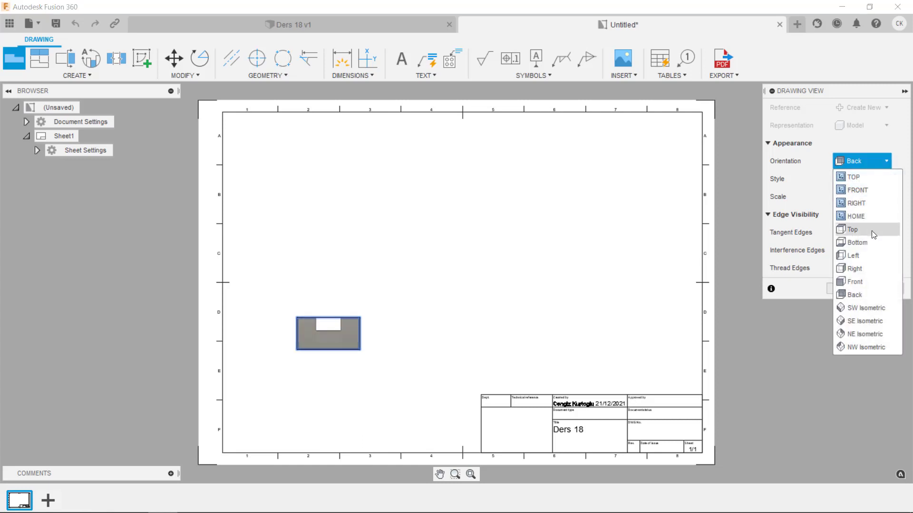
pyautogui.click(872, 230)
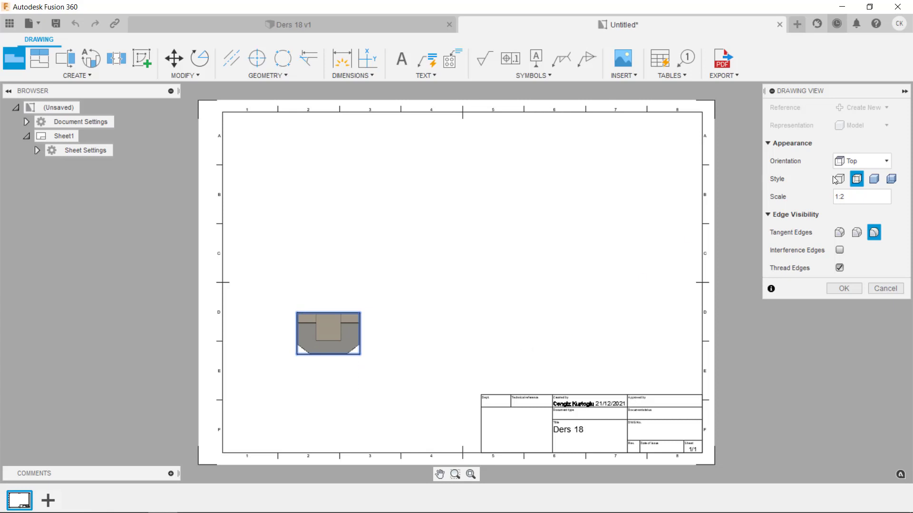
pyautogui.click(860, 161)
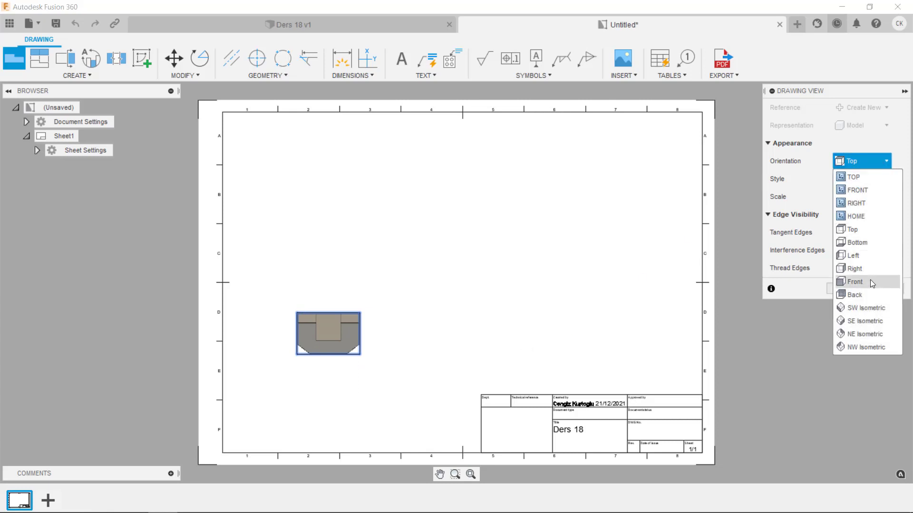
pyautogui.click(854, 282)
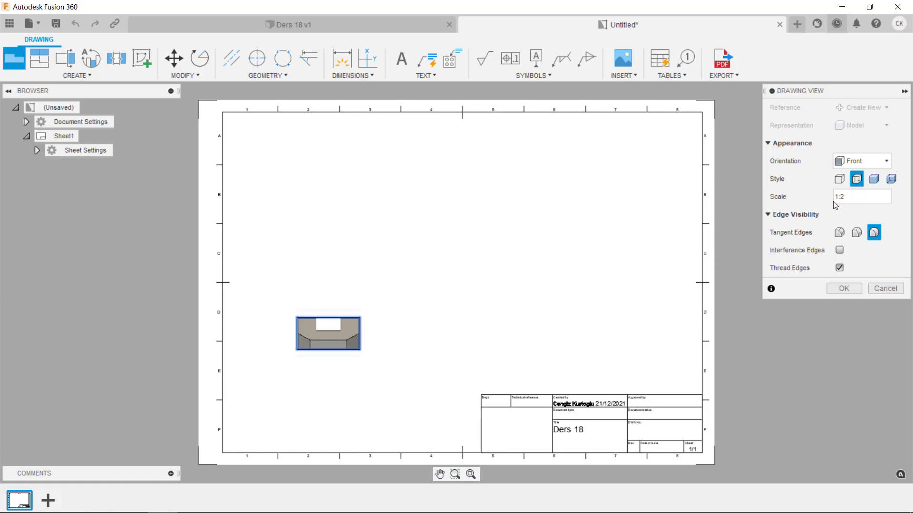
# - Change the Front base view scale to 1:1 and confirm it
pyautogui.click(864, 200)
pyautogui.press('BackSpace')
pyautogui.write('1')
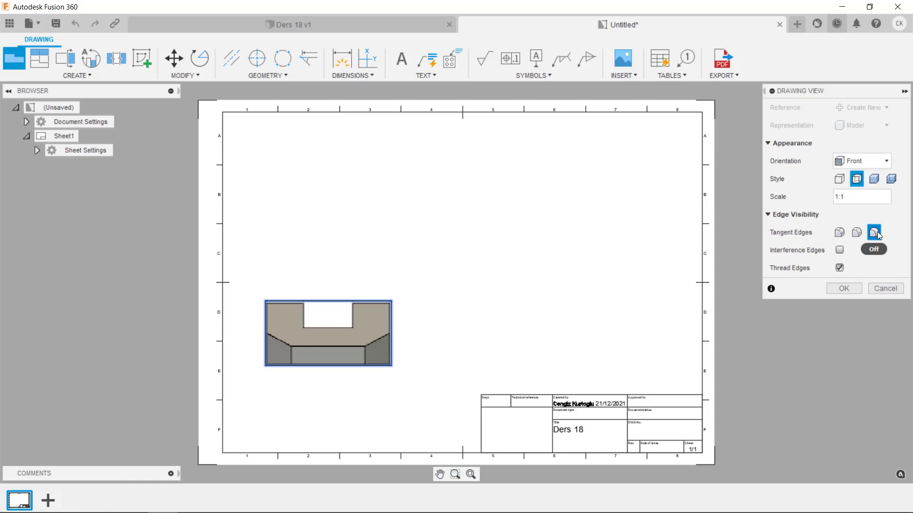
pyautogui.click(847, 288)
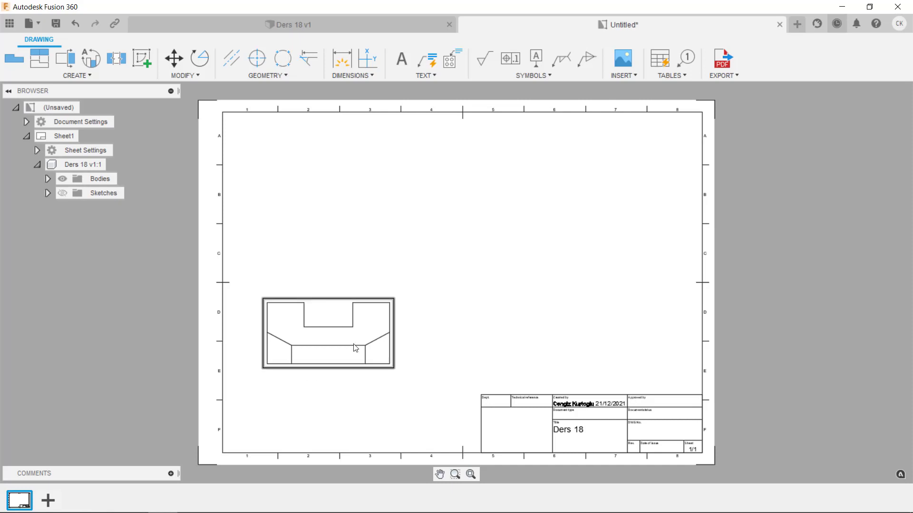
# - Set the front view style to Visible and Hidden Edges after trying Shaded
pyautogui.click(364, 336)
pyautogui.doubleClick(364, 336)
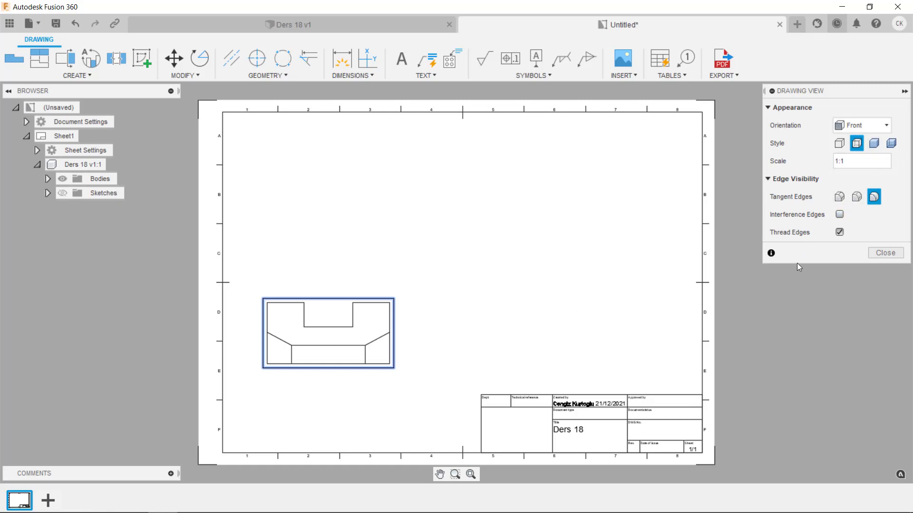
pyautogui.click(840, 143)
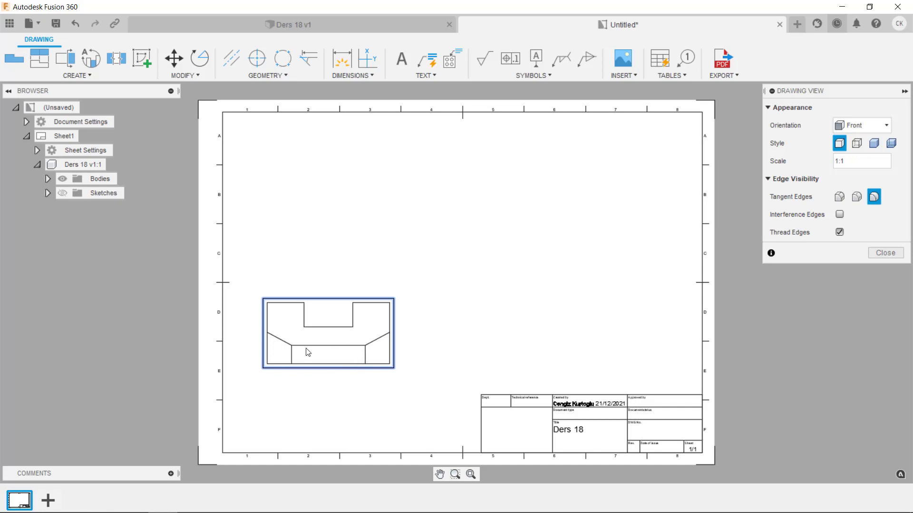
pyautogui.click(860, 144)
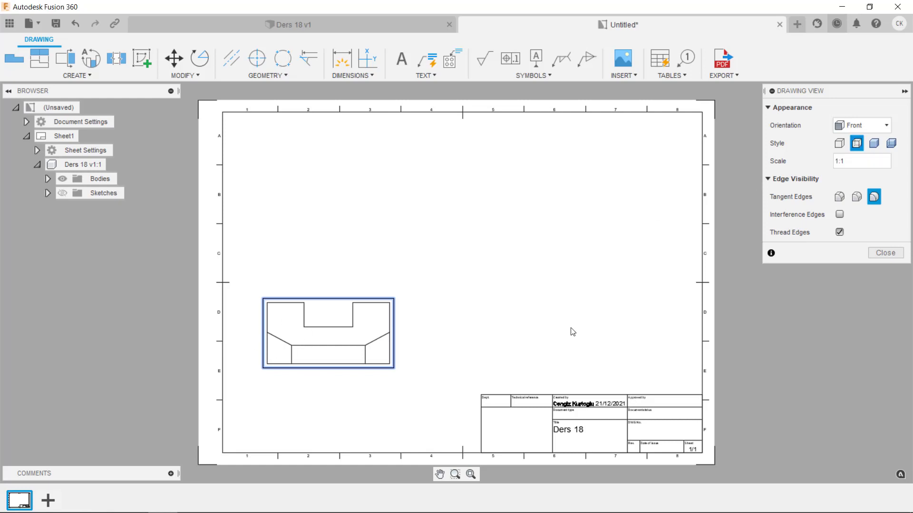
pyautogui.click(874, 143)
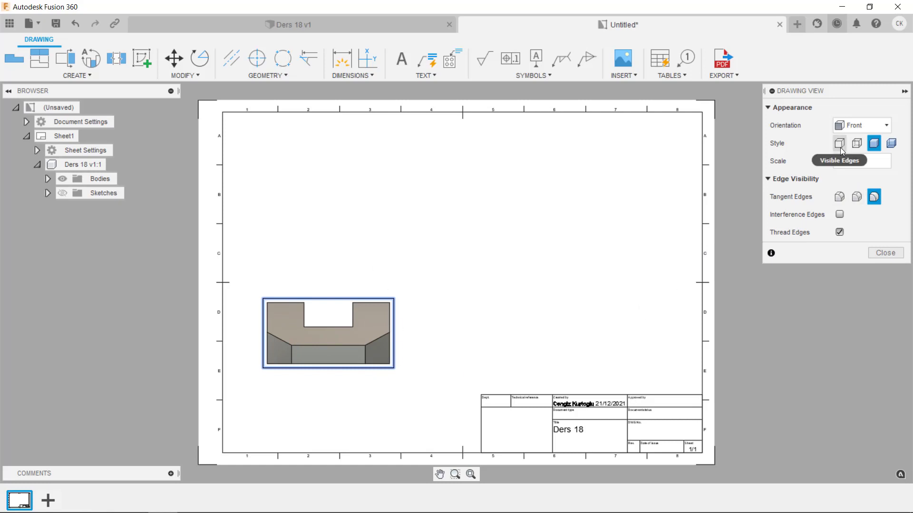
pyautogui.click(857, 144)
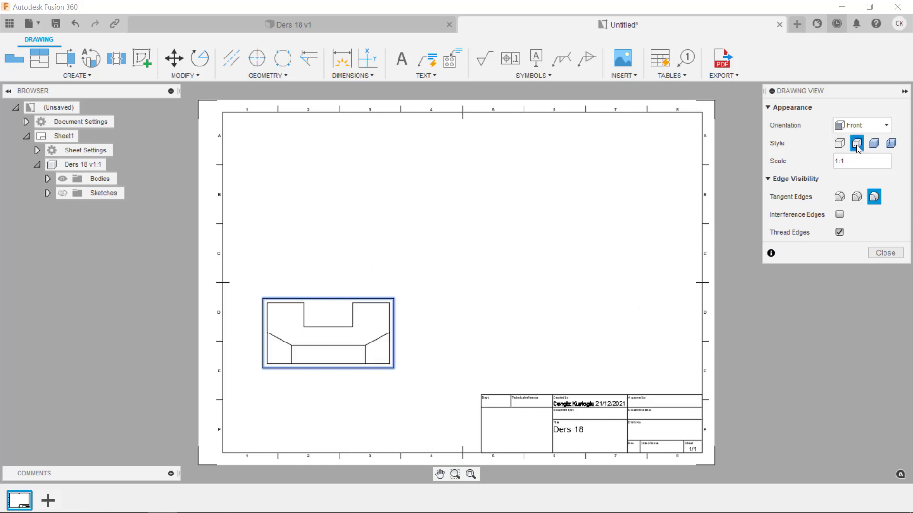
pyautogui.click(892, 254)
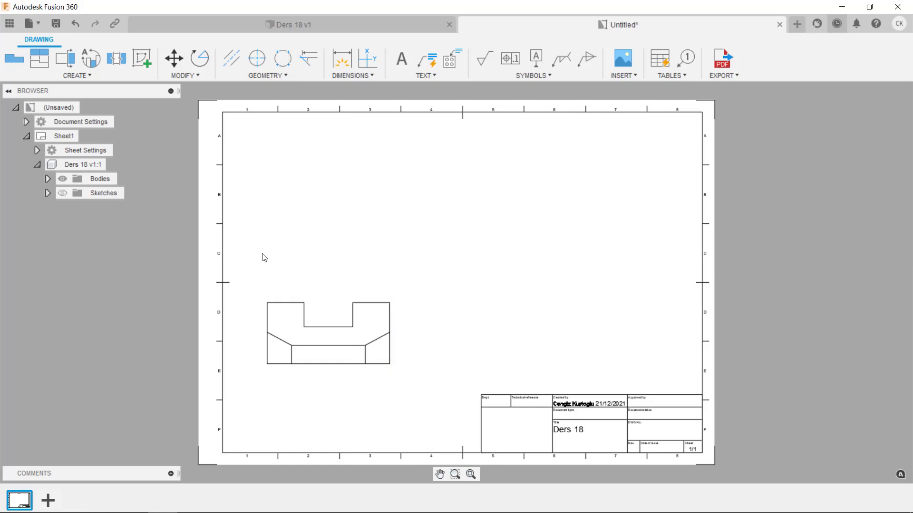
pyautogui.click(87, 76)
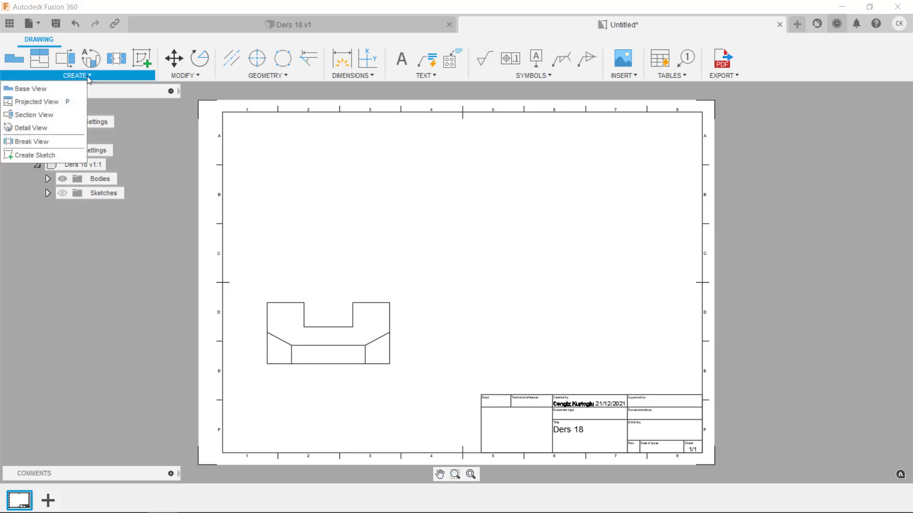
# - Project right side, top and isometric views from the front view
pyautogui.click(46, 103)
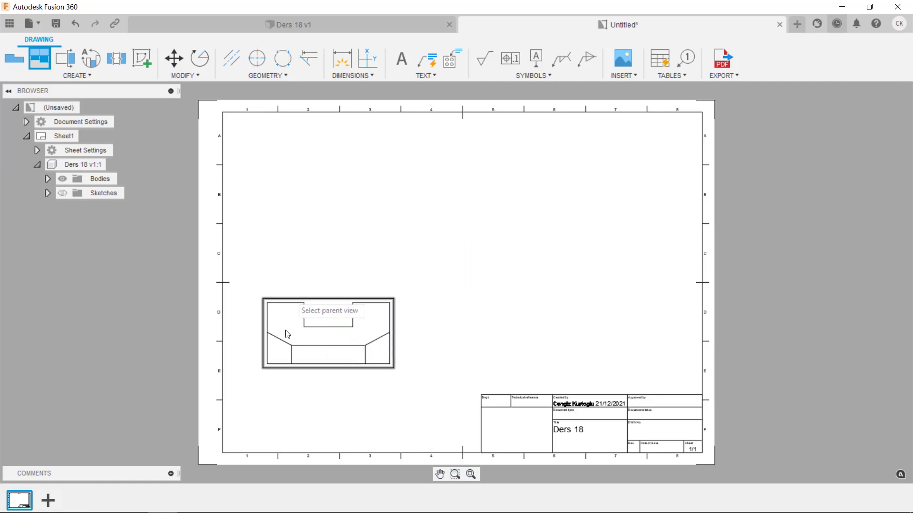
pyautogui.click(327, 357)
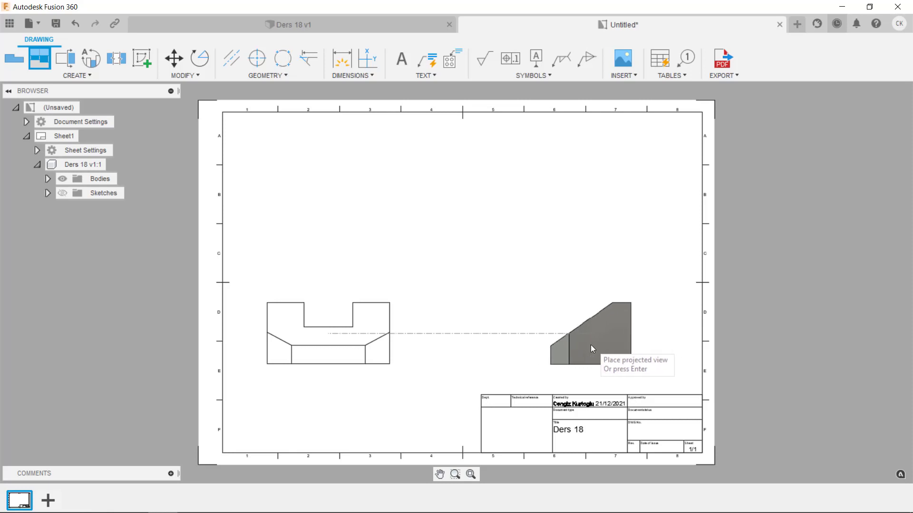
pyautogui.click(590, 344)
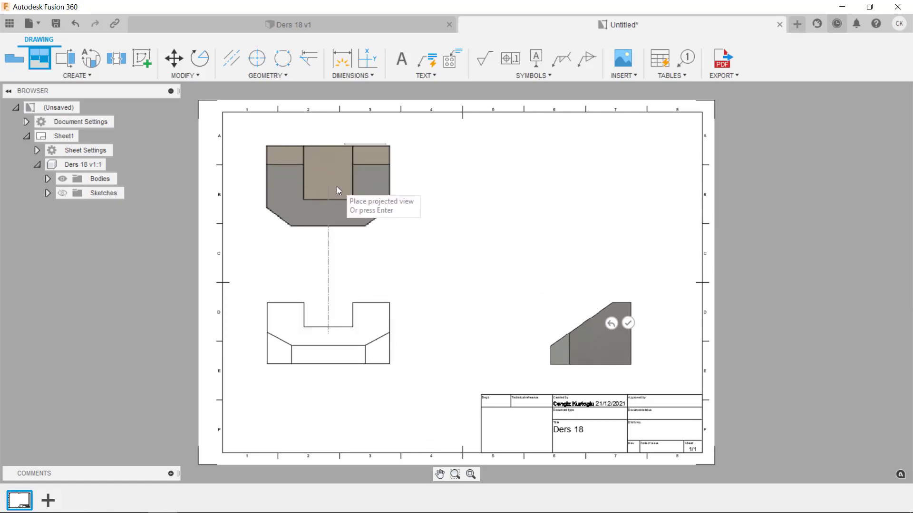
pyautogui.click(337, 187)
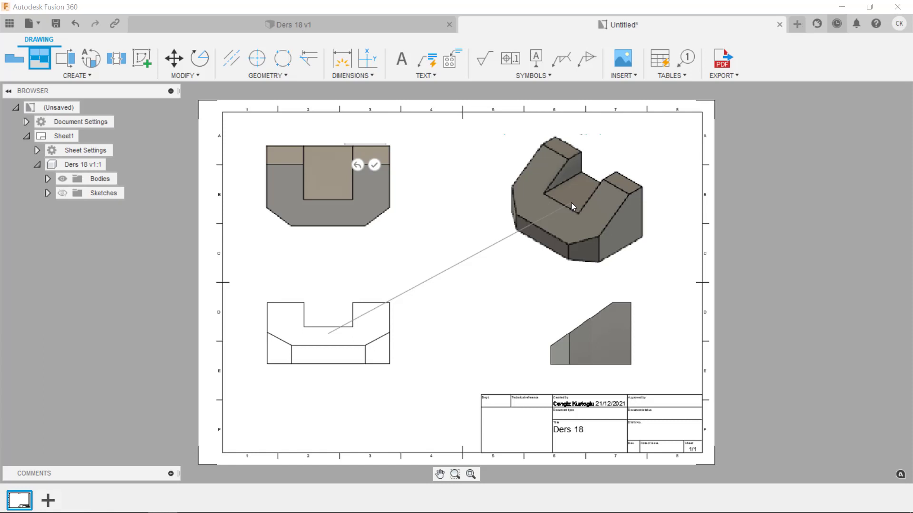
pyautogui.click(572, 202)
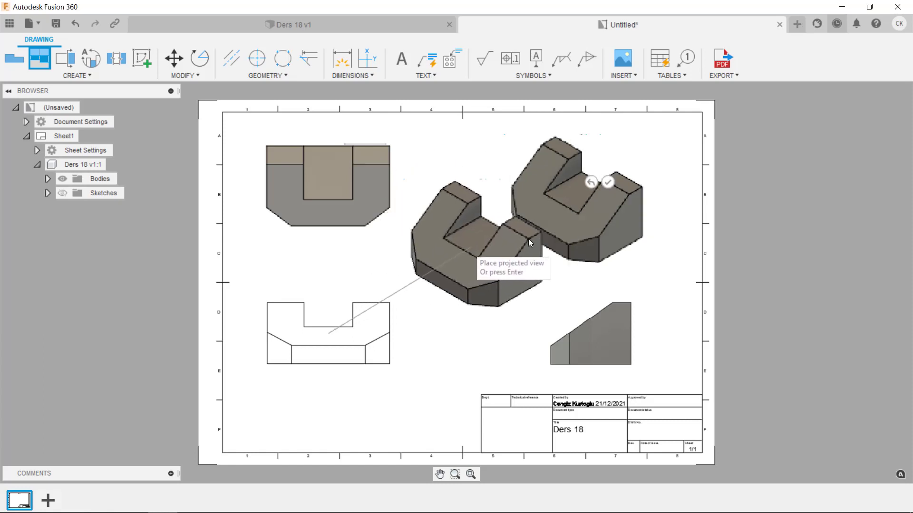
pyautogui.click(608, 182)
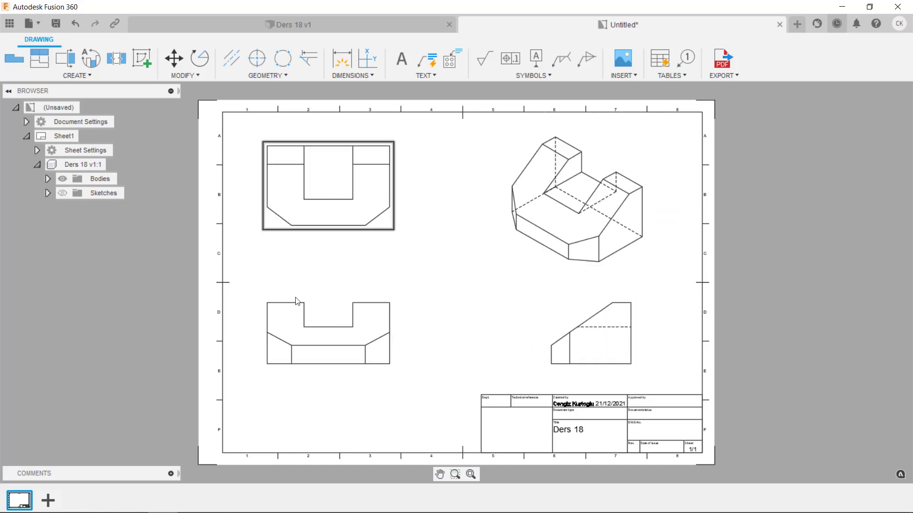
# - Switch the isometric view to Shaded, leaving the front view's settings unchanged
pyautogui.doubleClick(597, 202)
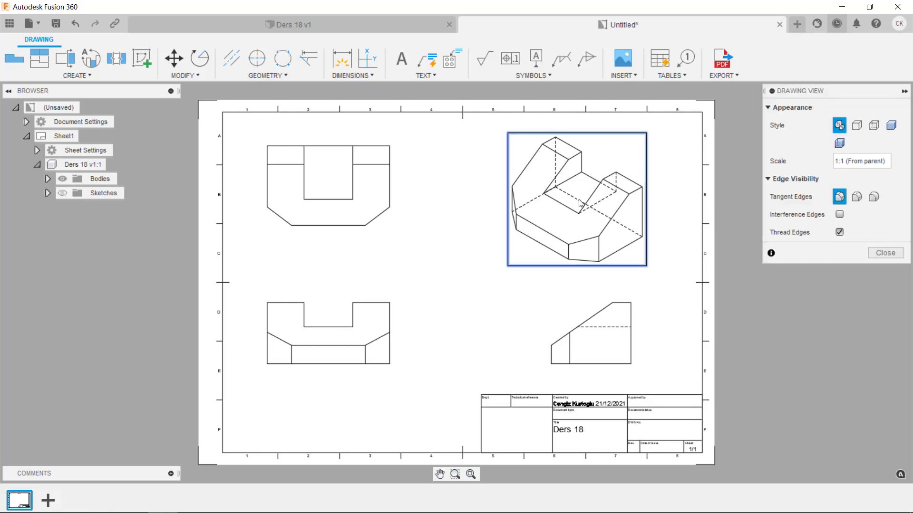
pyautogui.click(892, 126)
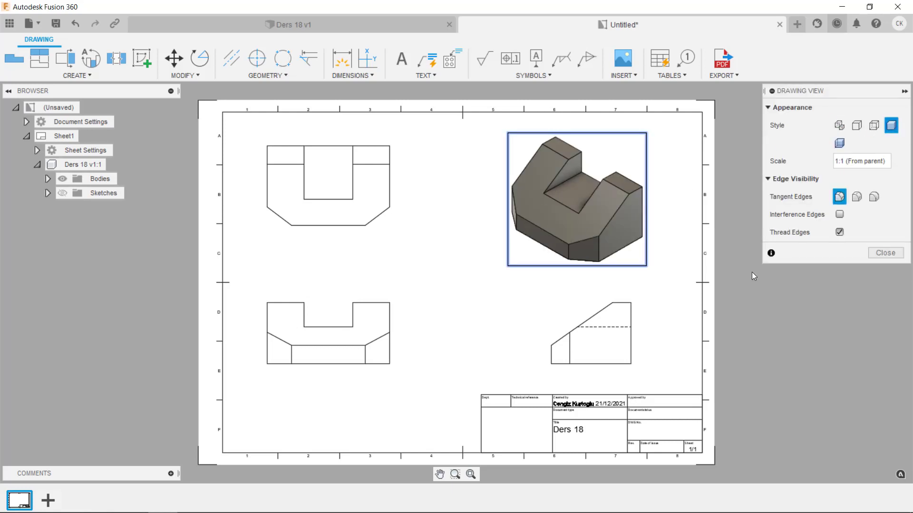
pyautogui.click(880, 258)
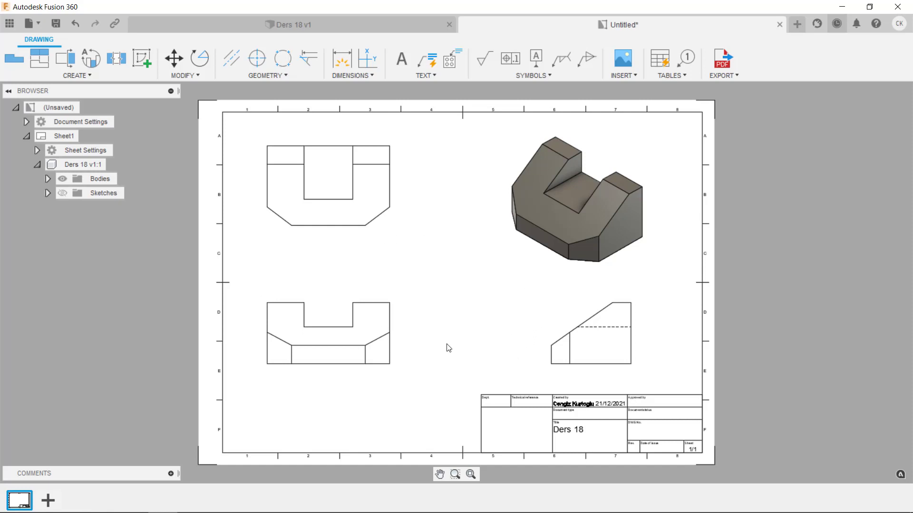
pyautogui.click(331, 337)
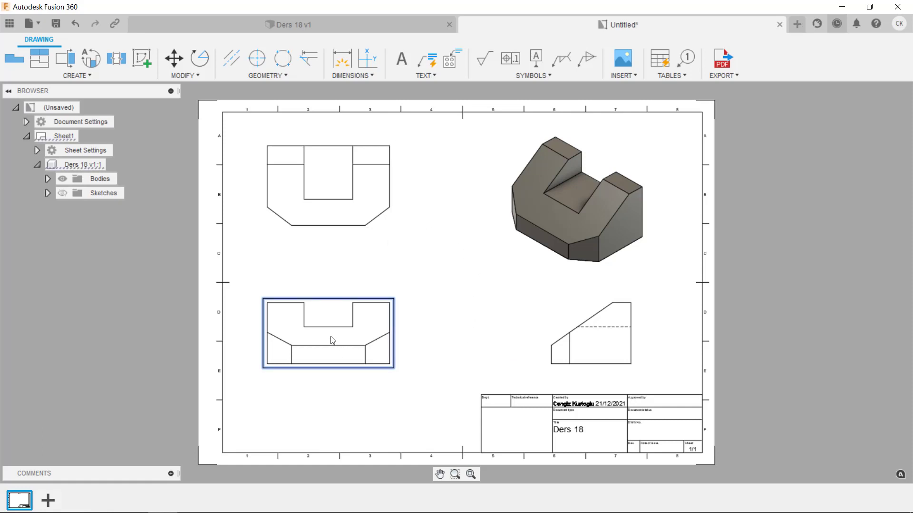
pyautogui.doubleClick(335, 339)
pyautogui.click(880, 253)
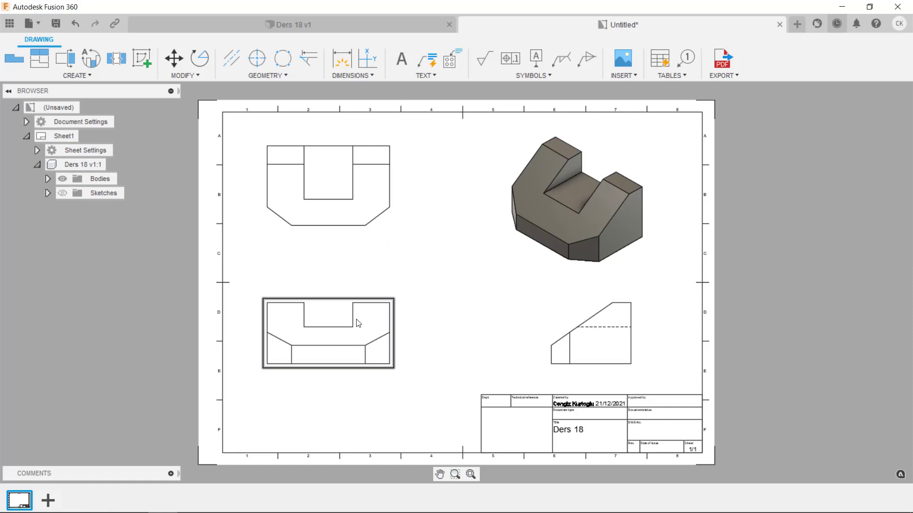
# - Move the top view slightly upward with the M shortcut
pyautogui.click(351, 206)
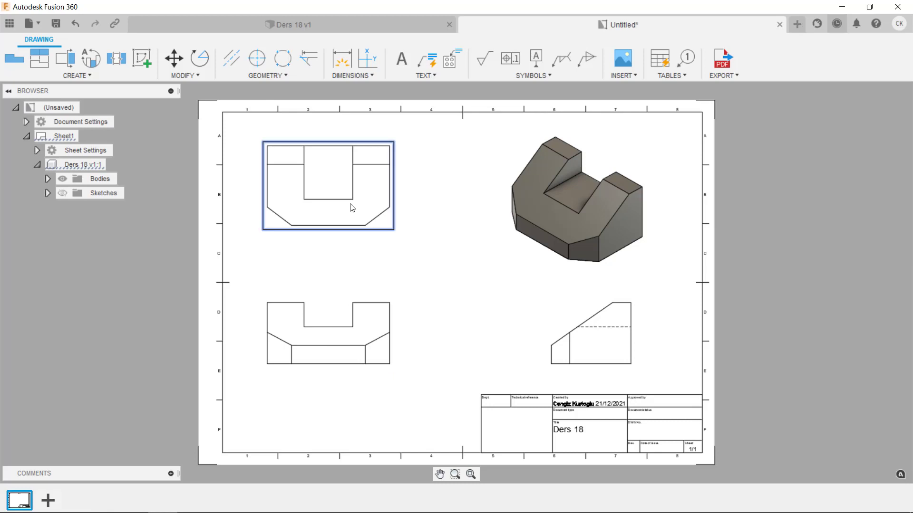
pyautogui.press('m')
pyautogui.click(331, 192)
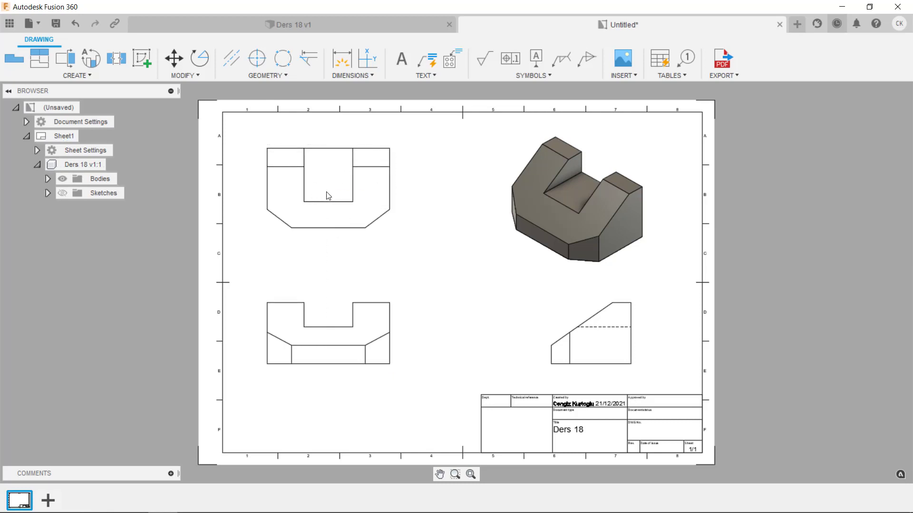
pyautogui.click(335, 174)
# - Move the front and right views, nudging the left-side views slightly right
pyautogui.click(357, 332)
pyautogui.press('m')
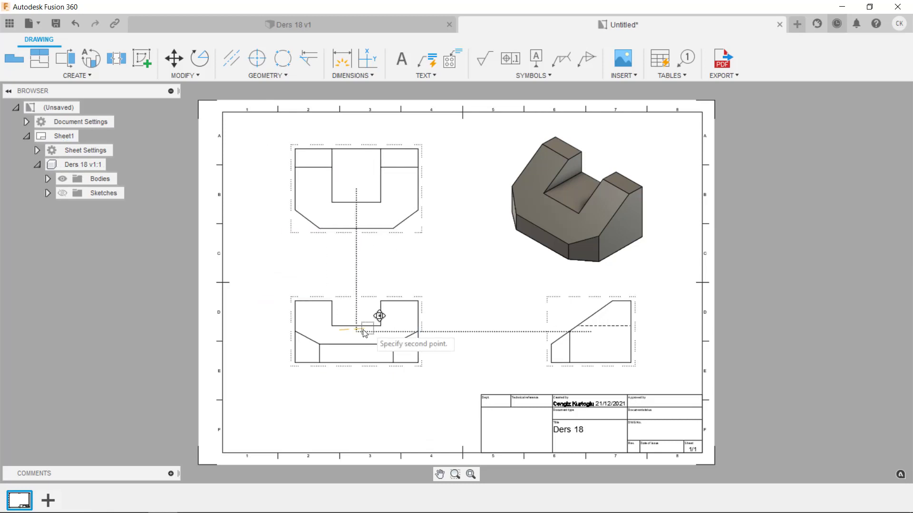
pyautogui.click(350, 332)
pyautogui.click(587, 344)
pyautogui.press('m')
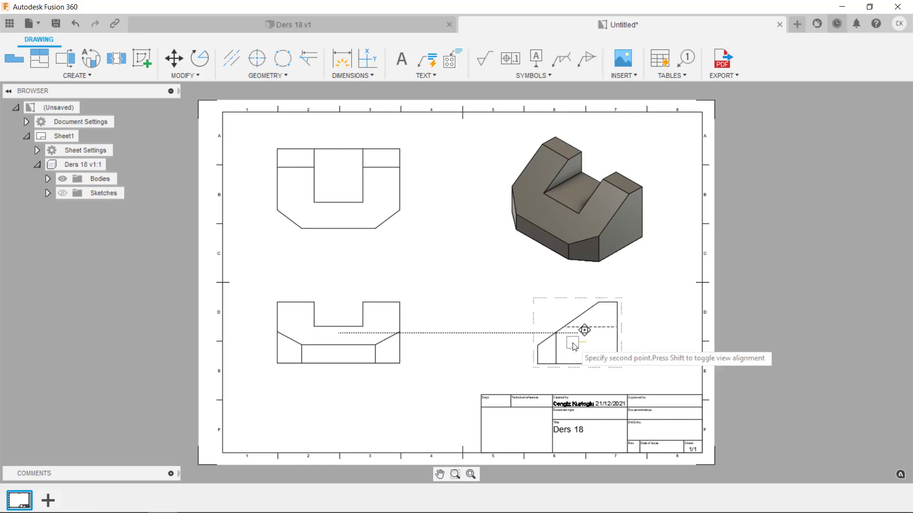
pyautogui.click(571, 345)
pyautogui.click(351, 346)
pyautogui.press('m')
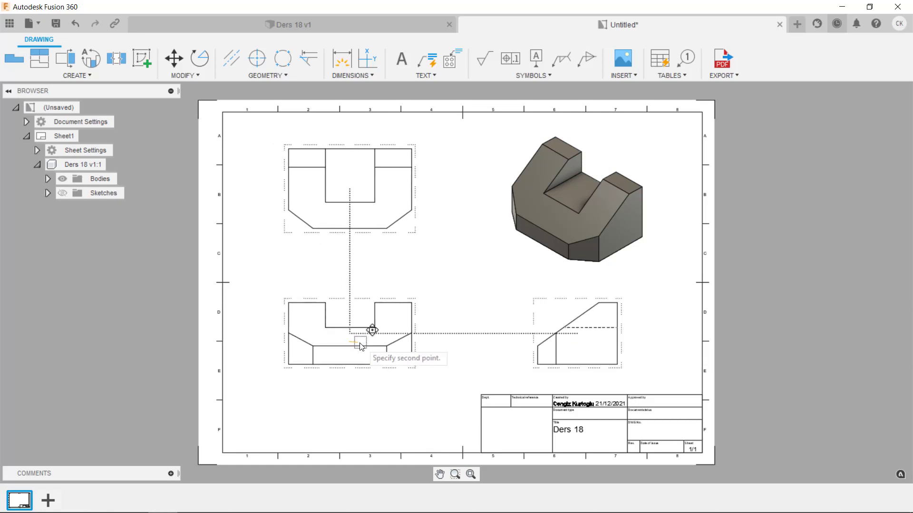
pyautogui.click(363, 346)
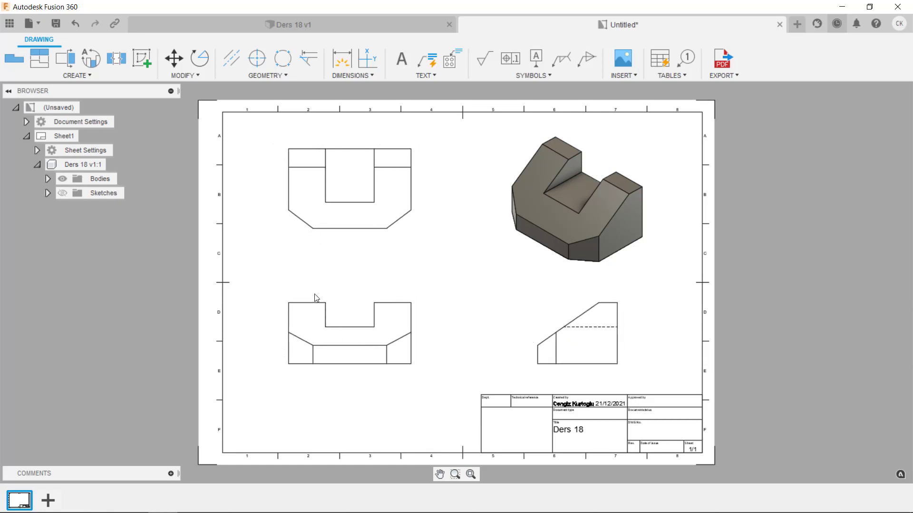
# - Try lowering the top view with MODIFY > Move, cancel, then shift views slightly left and down
pyautogui.click(200, 75)
pyautogui.click(209, 89)
pyautogui.click(375, 204)
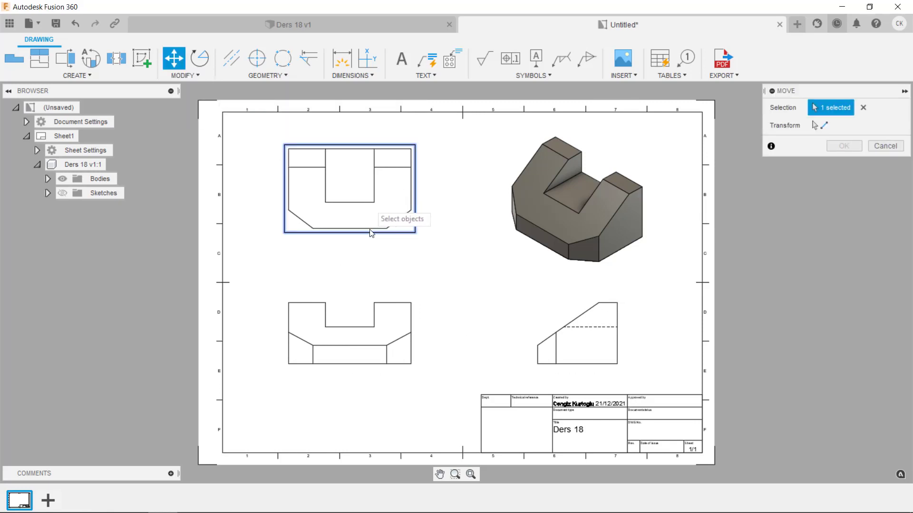
pyautogui.click(819, 125)
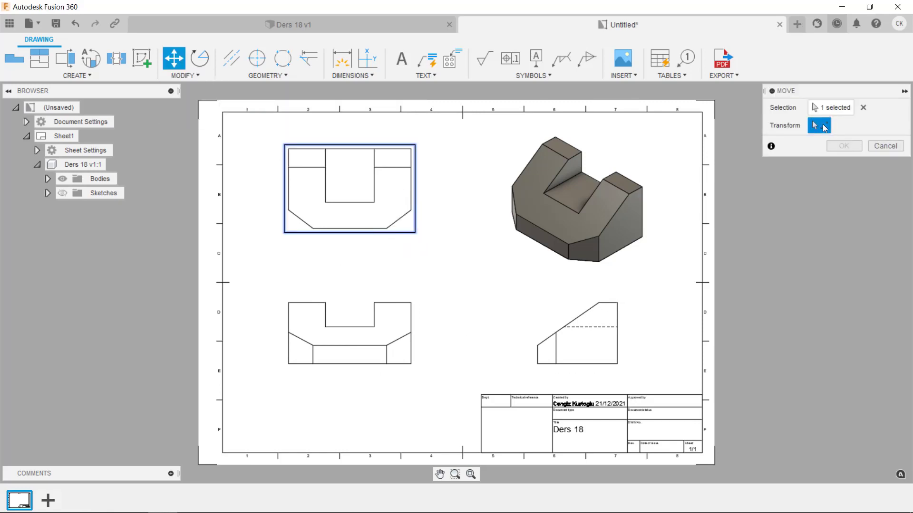
pyautogui.click(374, 202)
pyautogui.click(374, 229)
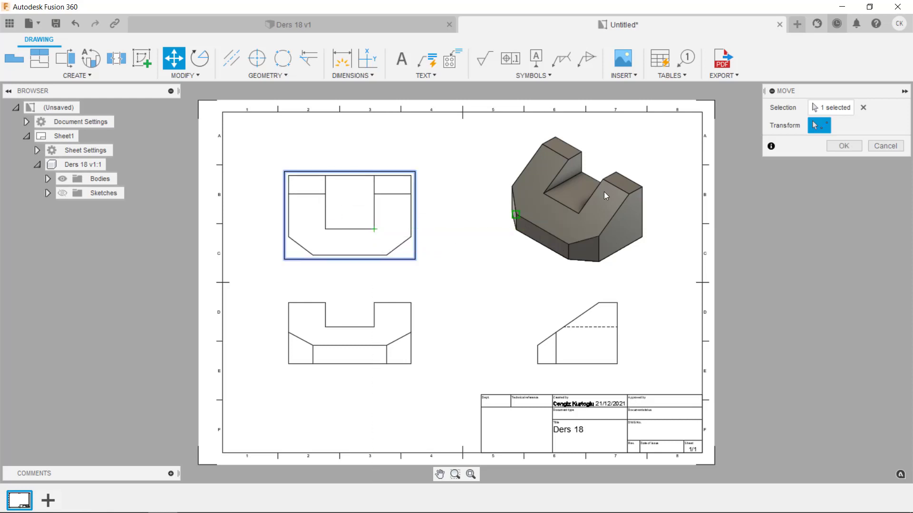
pyautogui.click(882, 147)
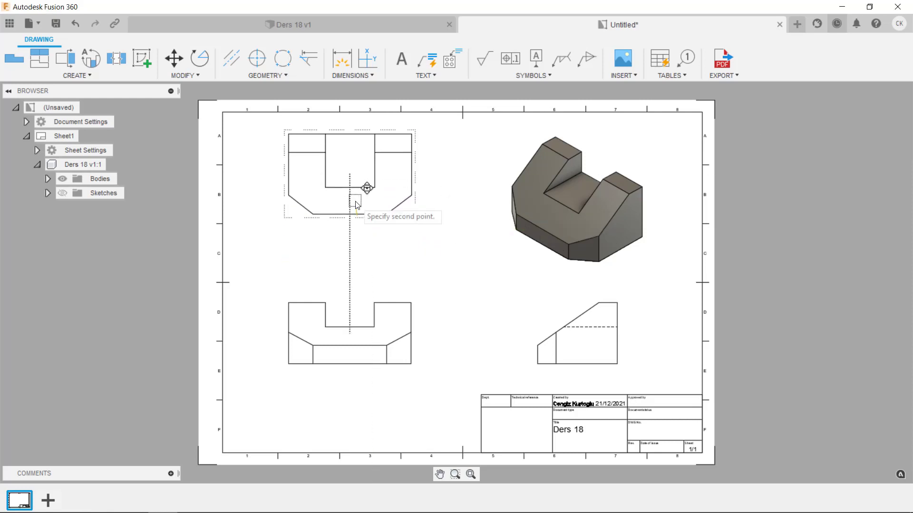
pyautogui.click(354, 340)
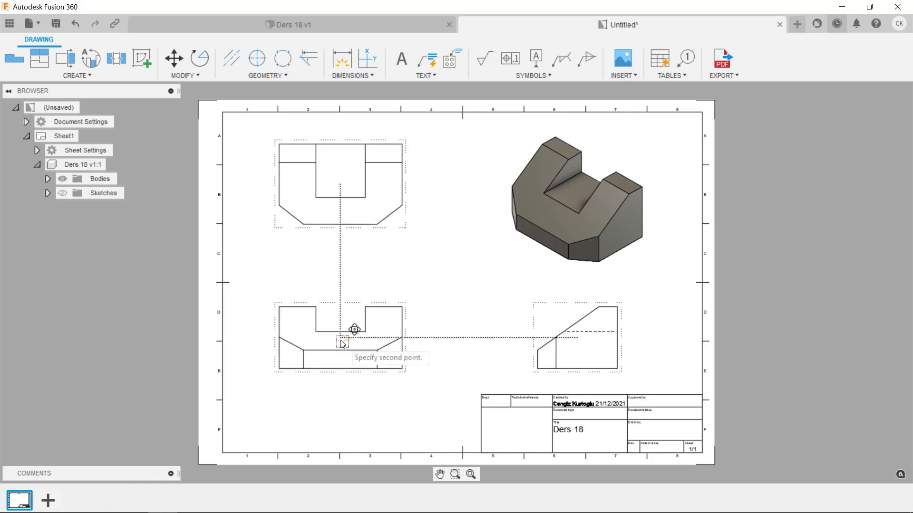
pyautogui.click(341, 345)
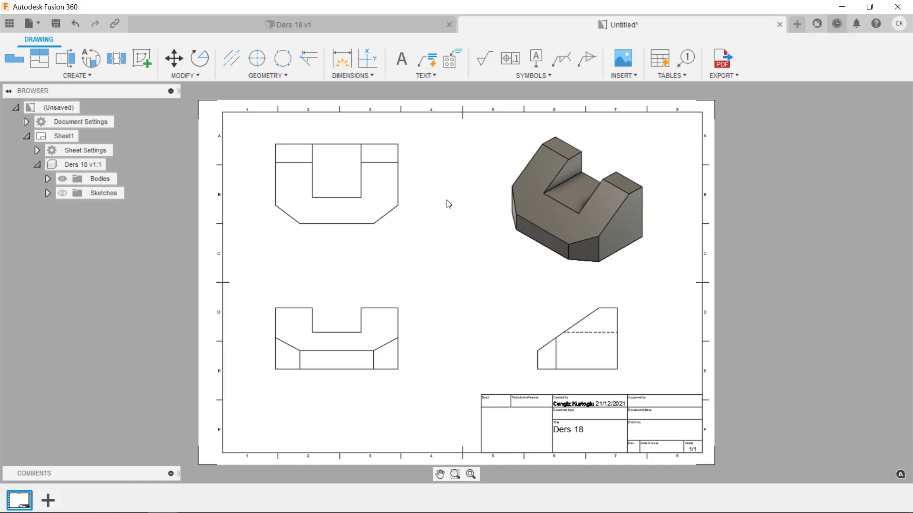
pyautogui.click(277, 76)
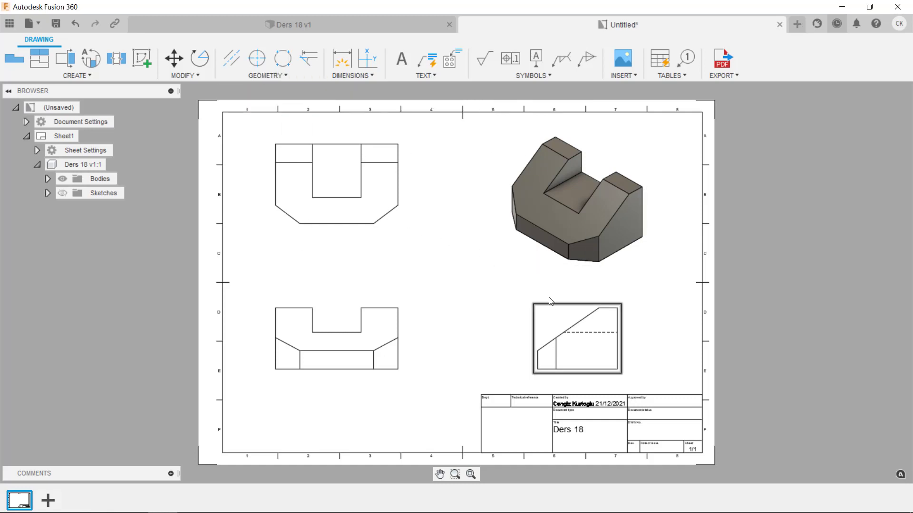
# - Dimension the lower-left view's bottom edge with a 100 overall width placed below it
pyautogui.click(353, 76)
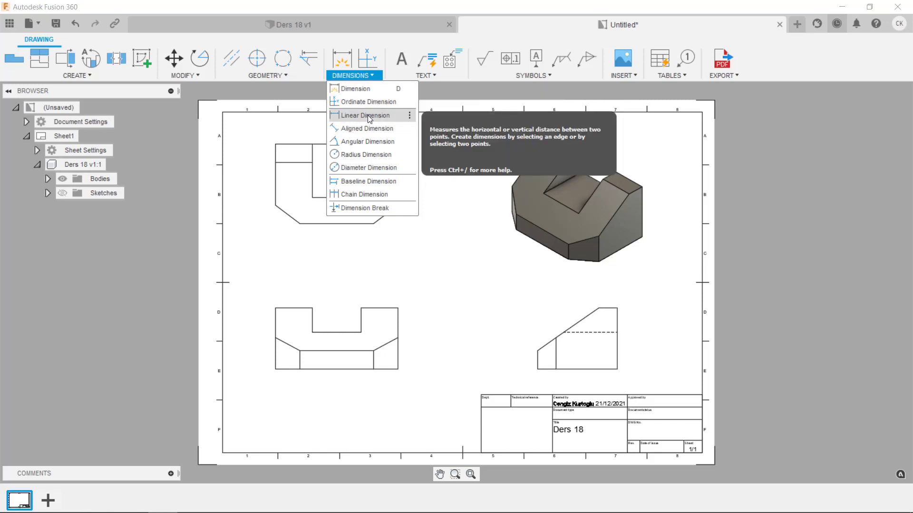
pyautogui.click(349, 88)
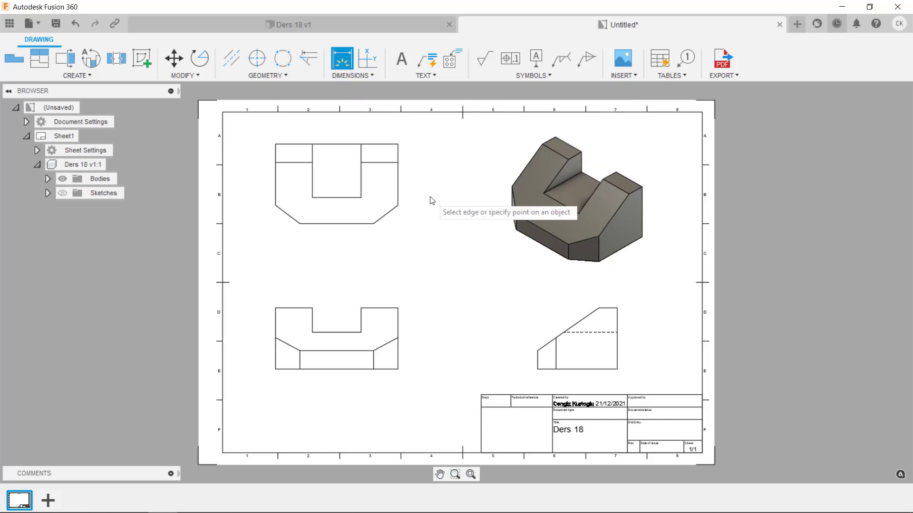
pyautogui.click(275, 369)
pyautogui.click(398, 369)
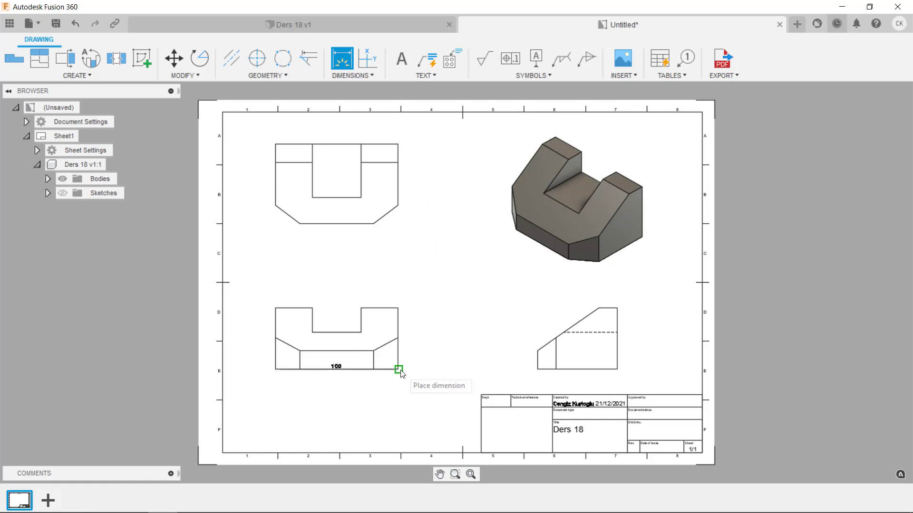
pyautogui.click(341, 405)
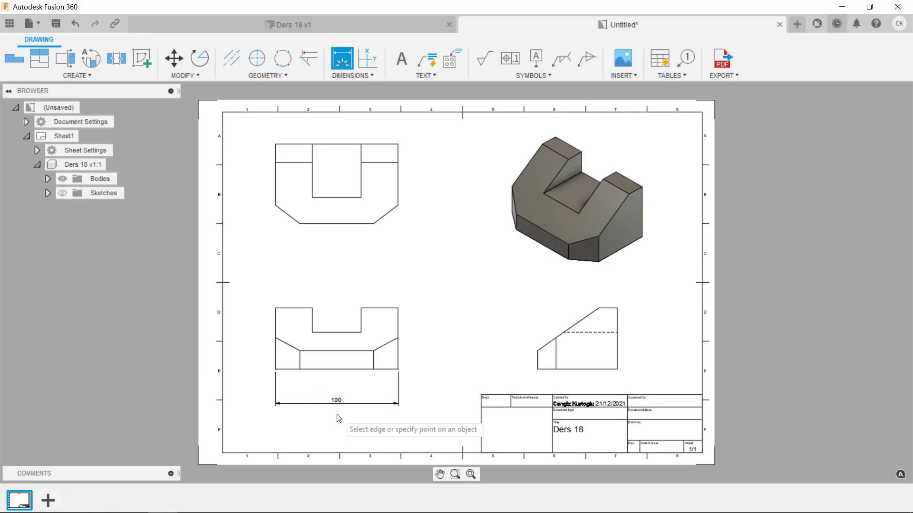
pyautogui.press('Escape')
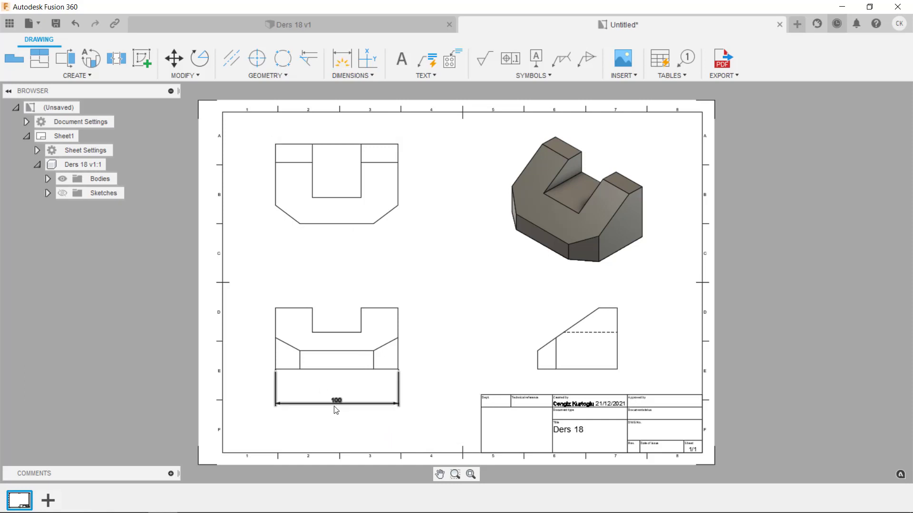
# - Review Sheet Settings, keeping the A3 sheet size and the ISO_TITLEBLOCK title block
pyautogui.scroll(1, 350, 416)
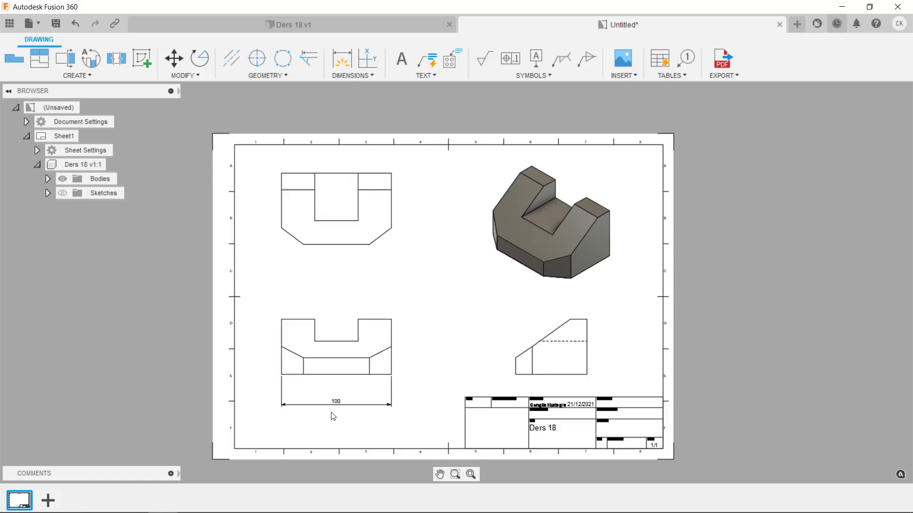
pyautogui.scroll(1, 328, 417)
pyautogui.scroll(2, 337, 413)
pyautogui.scroll(-4, 341, 412)
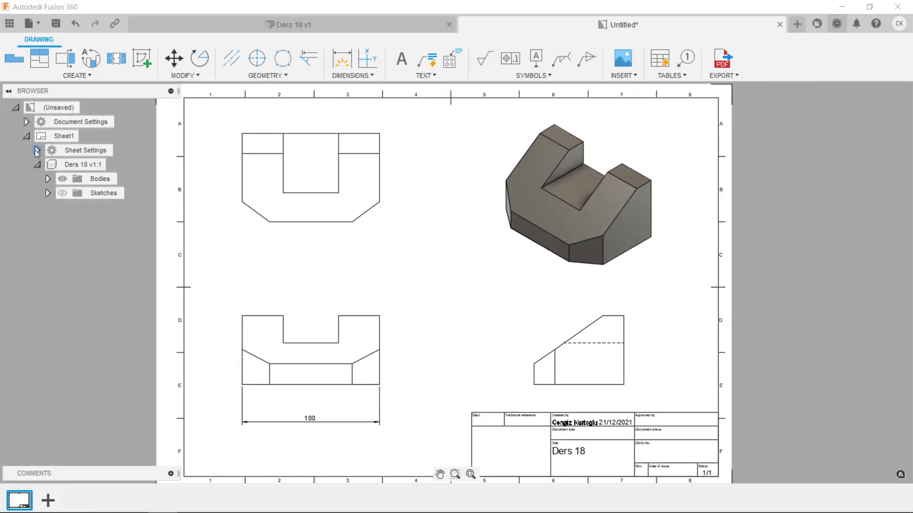
pyautogui.click(36, 150)
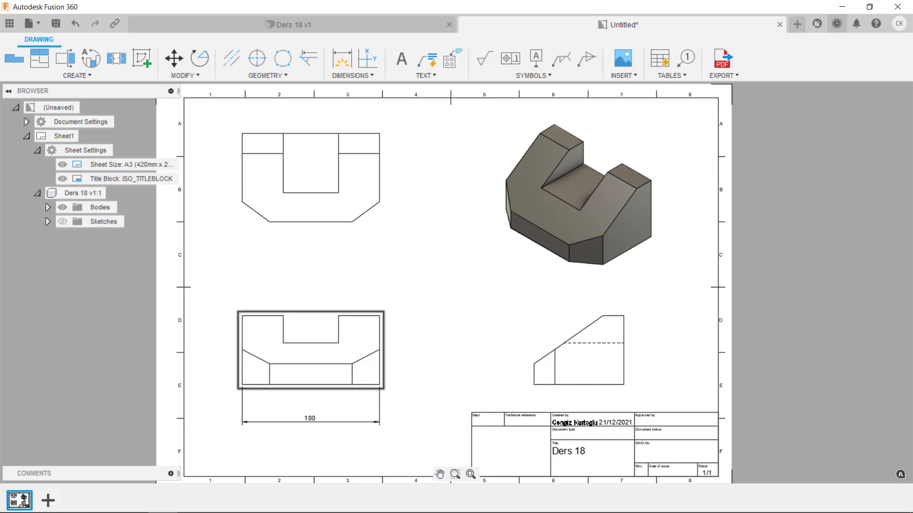
pyautogui.click(172, 164)
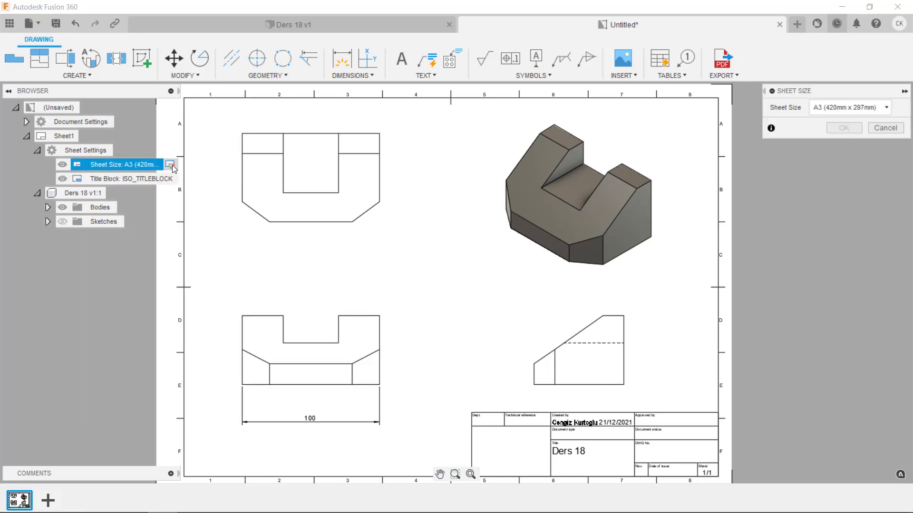
pyautogui.click(837, 110)
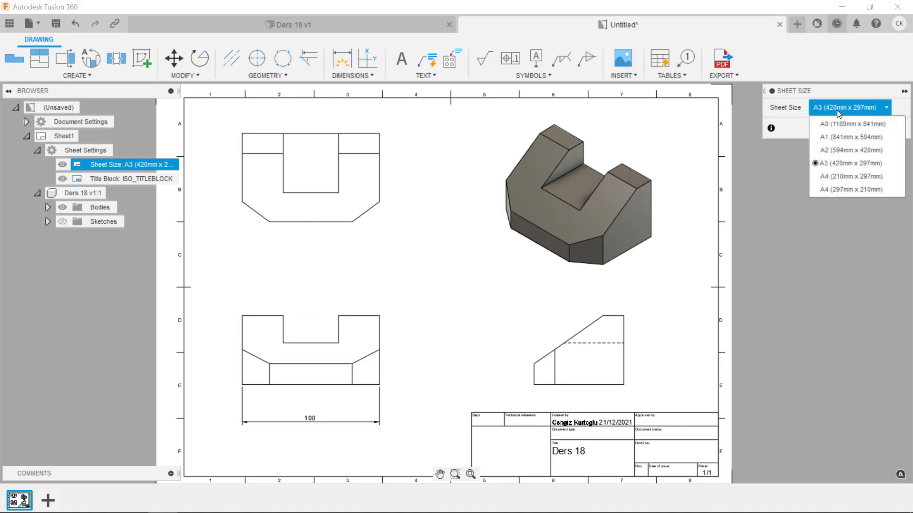
pyautogui.click(837, 110)
pyautogui.click(887, 125)
pyautogui.click(175, 179)
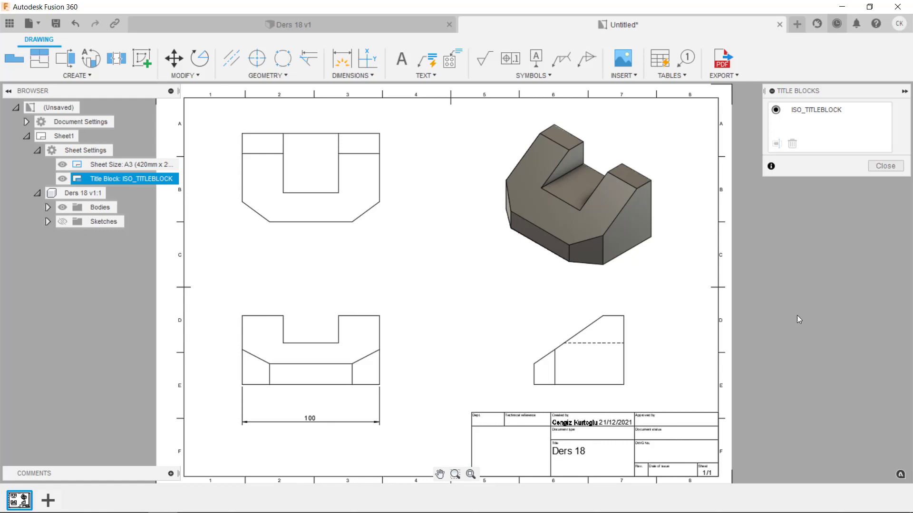
pyautogui.click(882, 167)
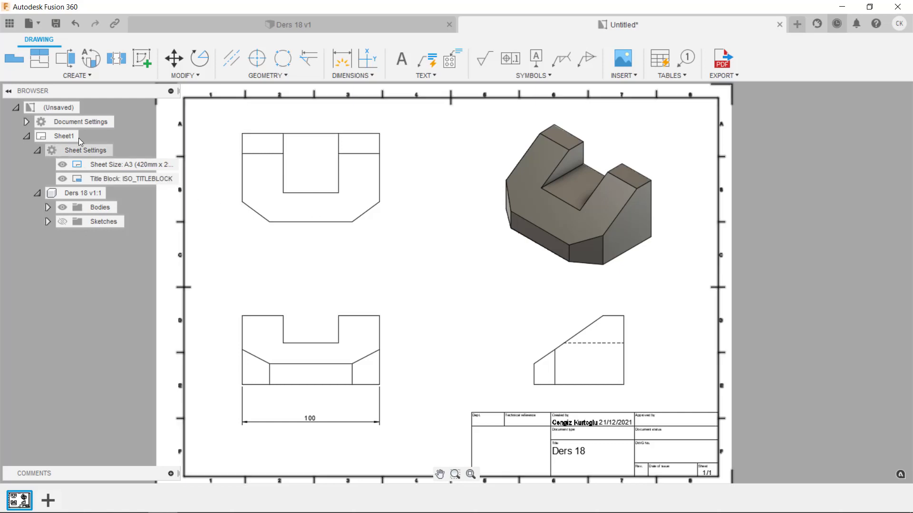
# - Set the document Text Height Group to Large
pyautogui.click(25, 121)
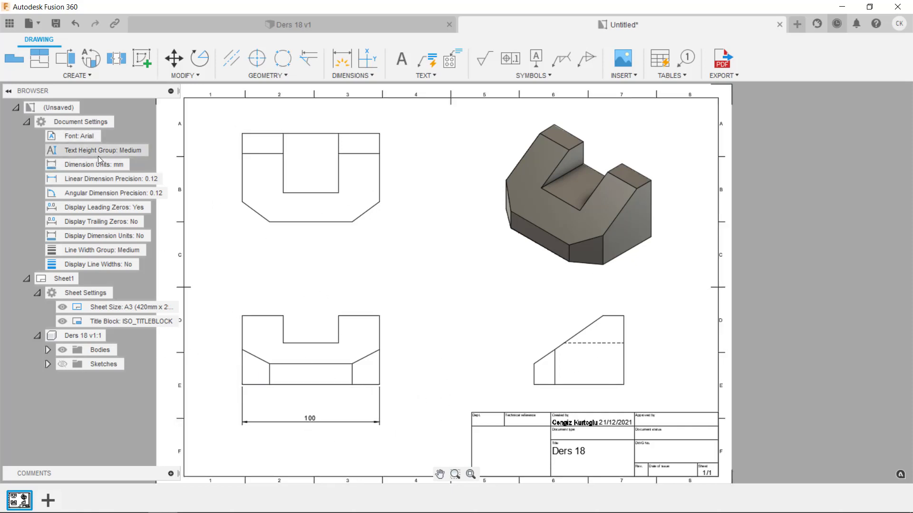
pyautogui.moveTo(103, 150)
pyautogui.click(124, 154)
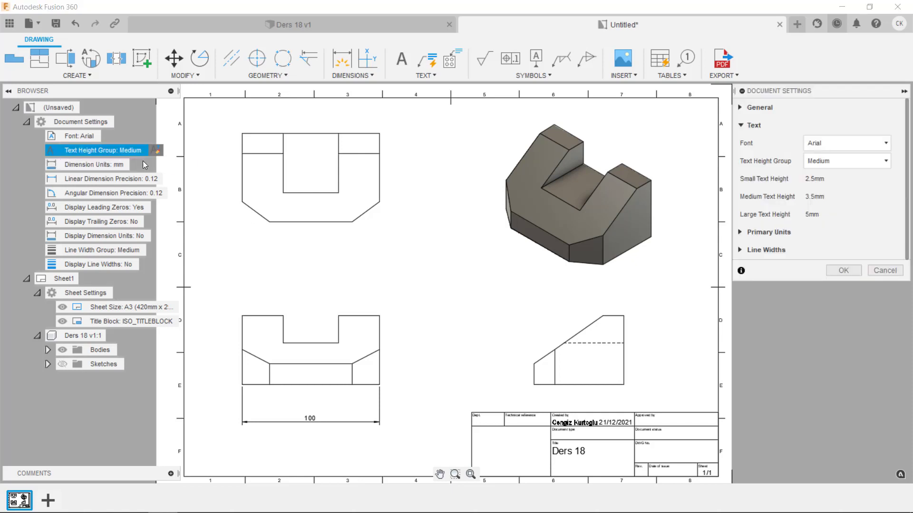
pyautogui.click(836, 159)
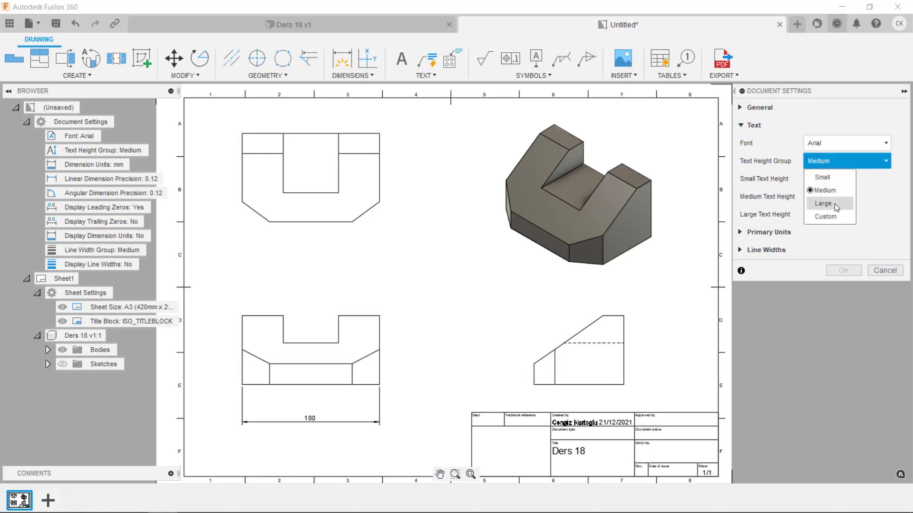
pyautogui.click(834, 203)
pyautogui.click(843, 271)
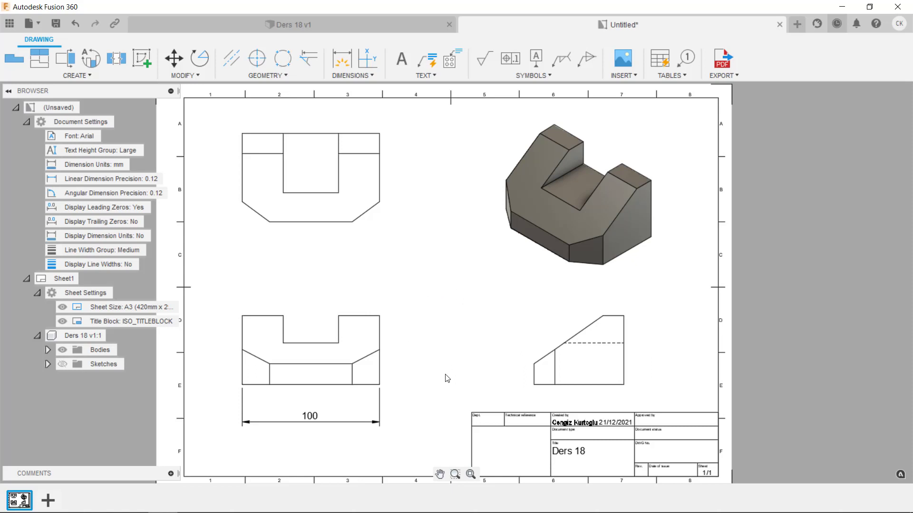
# - Collapse the Document Settings and Sheet1 browser nodes and restart dimensioning
pyautogui.click(26, 122)
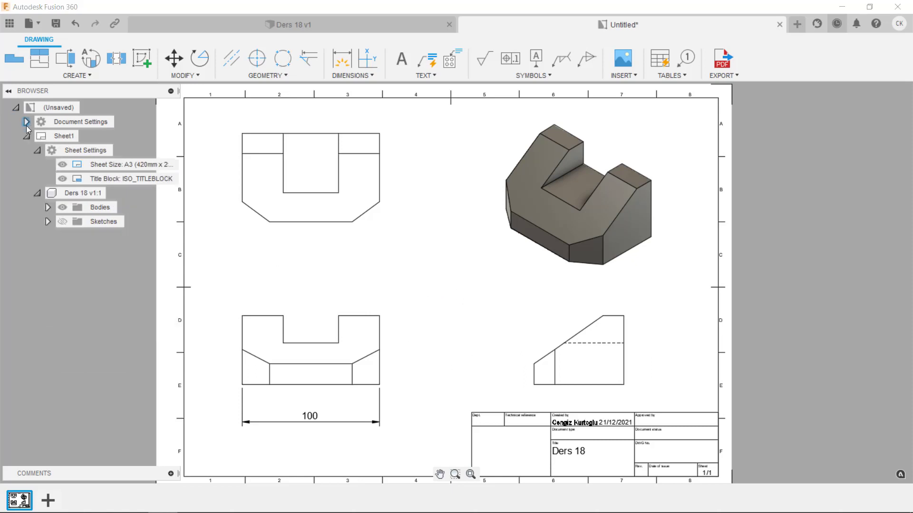
pyautogui.click(26, 136)
pyautogui.press('Escape')
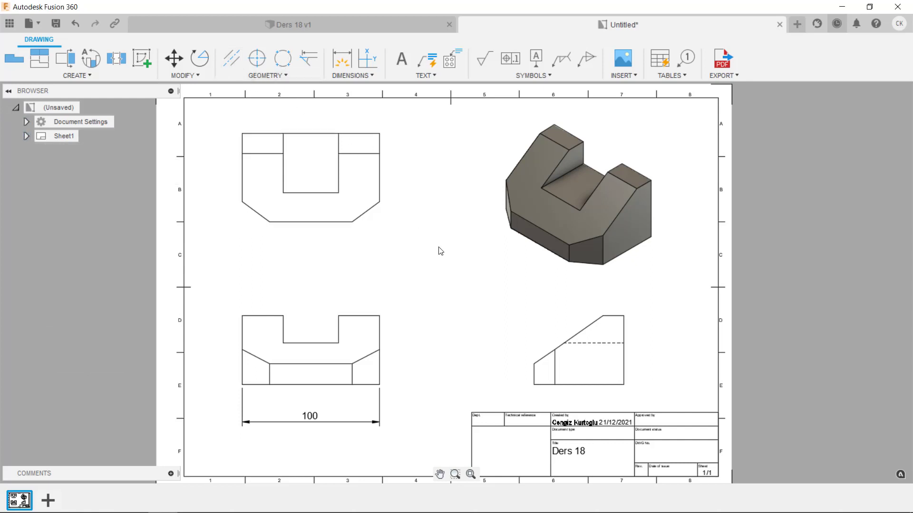
pyautogui.press('d')
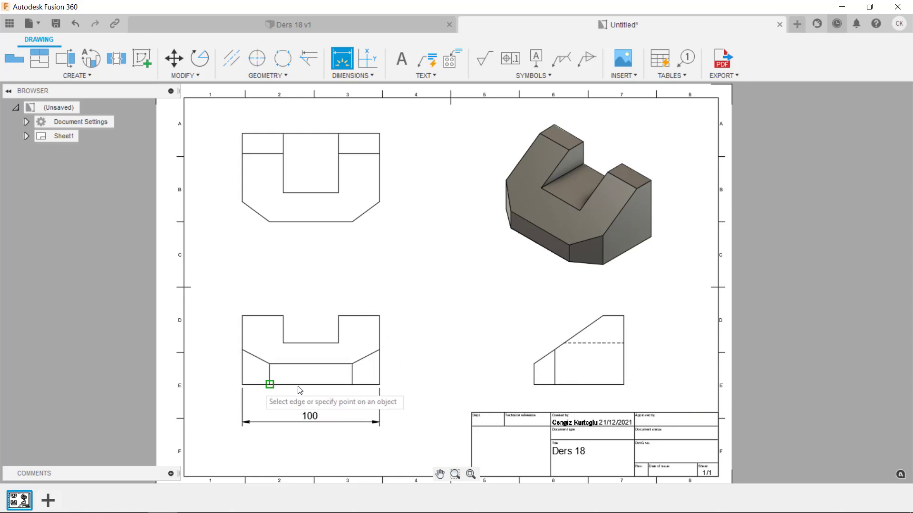
# - Add the 50 height and the 15 edge dimensions to the lower-right view
pyautogui.click(623, 367)
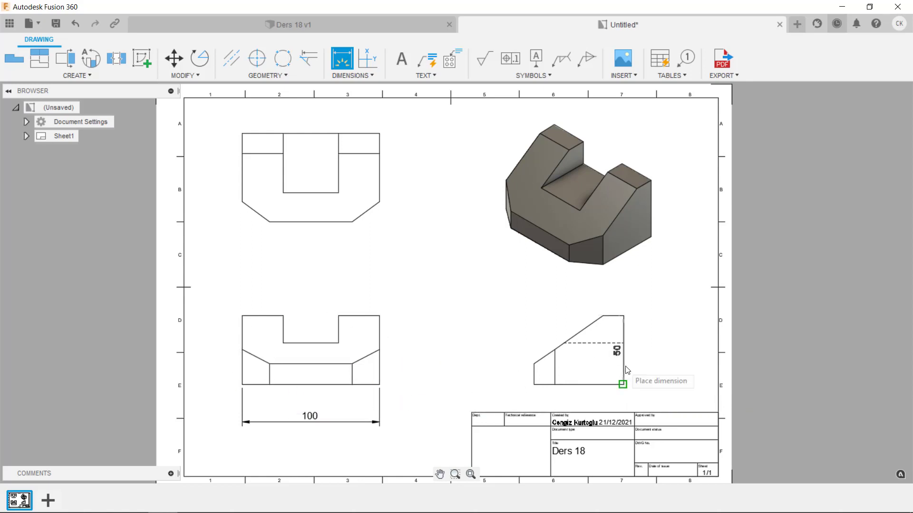
pyautogui.click(665, 366)
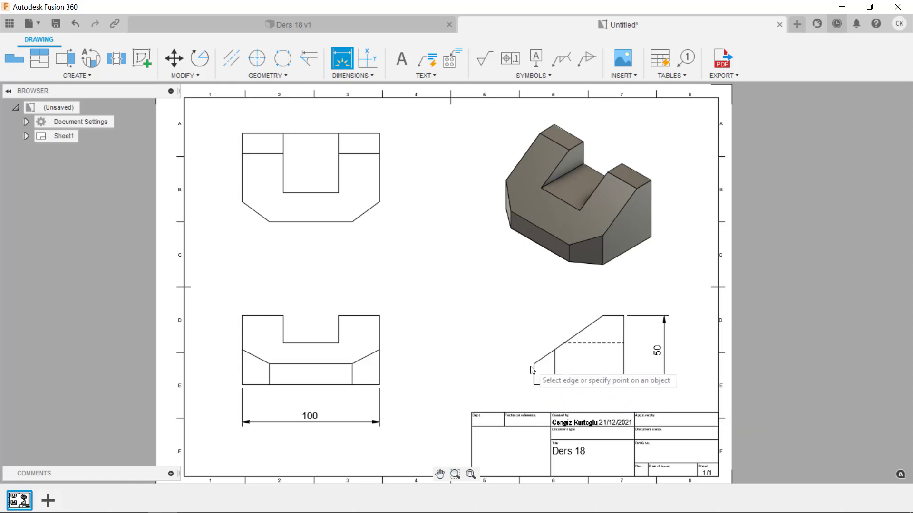
pyautogui.scroll(2, 623, 355)
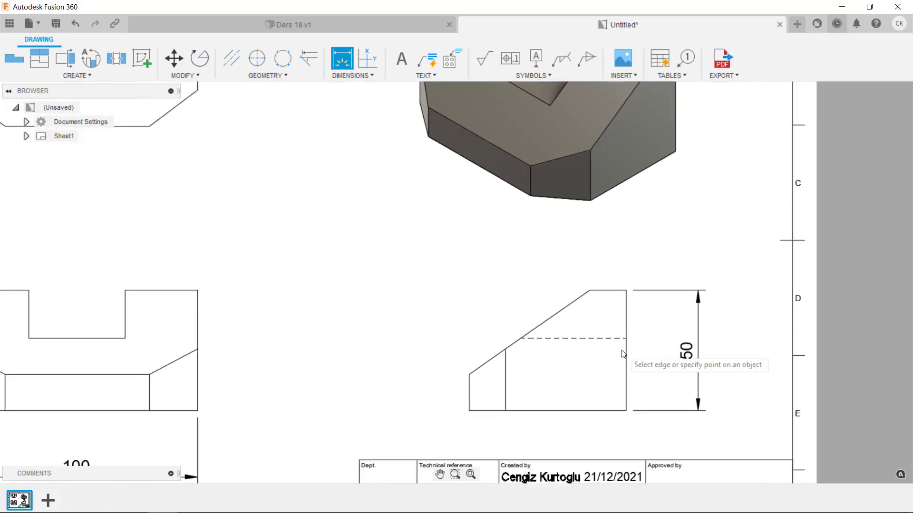
pyautogui.scroll(2, 608, 332)
pyautogui.click(602, 275)
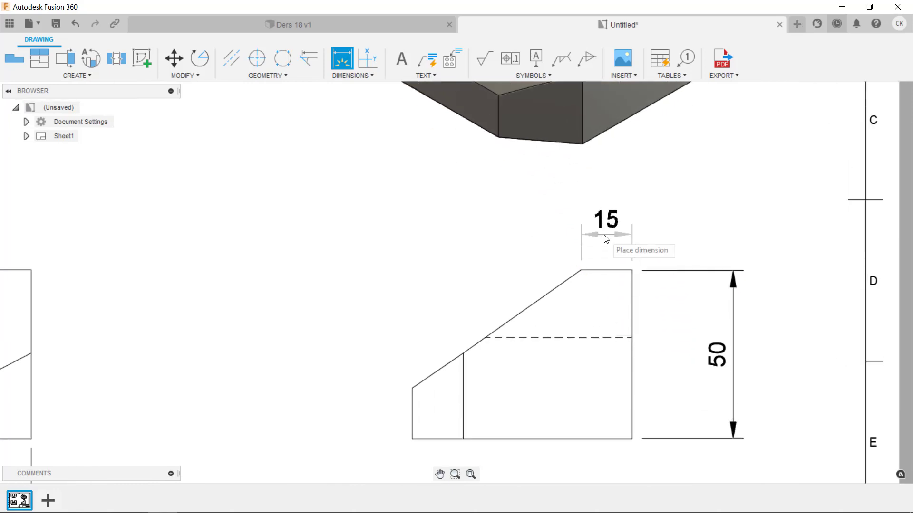
pyautogui.click(598, 235)
pyautogui.click(412, 404)
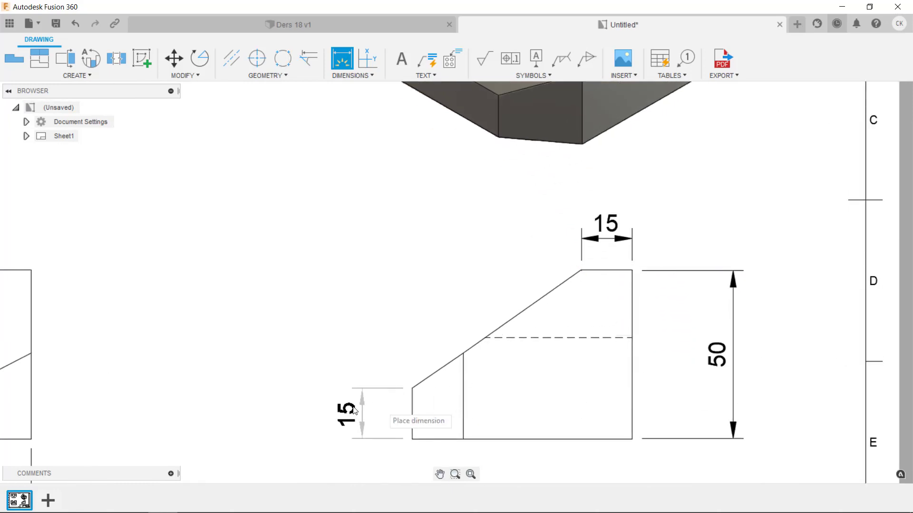
pyautogui.click(354, 410)
pyautogui.scroll(-2, 368, 410)
pyautogui.scroll(-2, 368, 410)
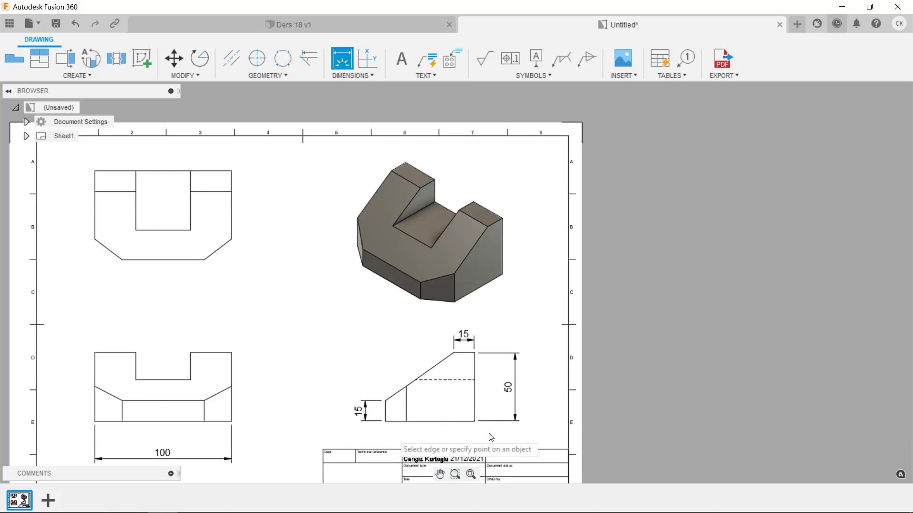
# - Add a 65 height dimension to the upper-left view, abandoning a chamfer-edge dimension
pyautogui.moveTo(349, 321); pyautogui.dragTo(428, 293, button='middle')
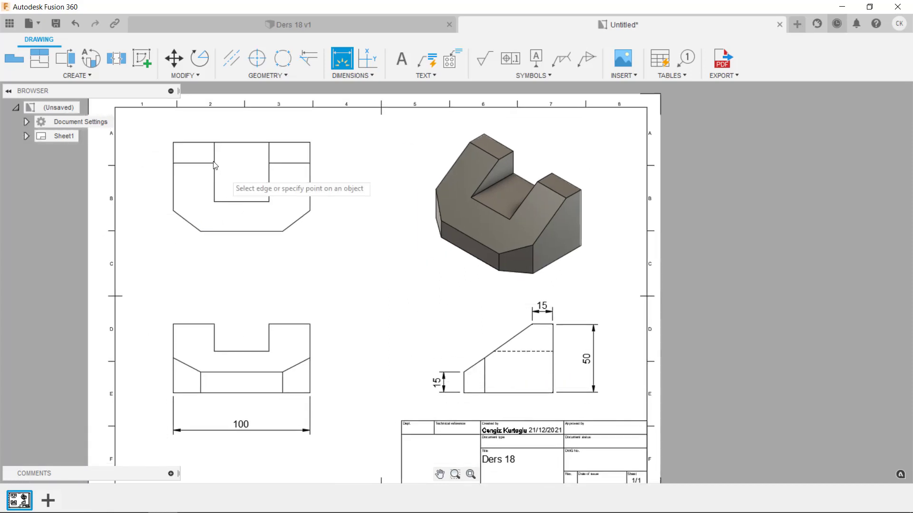
pyautogui.scroll(2, 214, 169)
pyautogui.scroll(3, 234, 190)
pyautogui.moveTo(234, 190); pyautogui.dragTo(328, 222, button='middle')
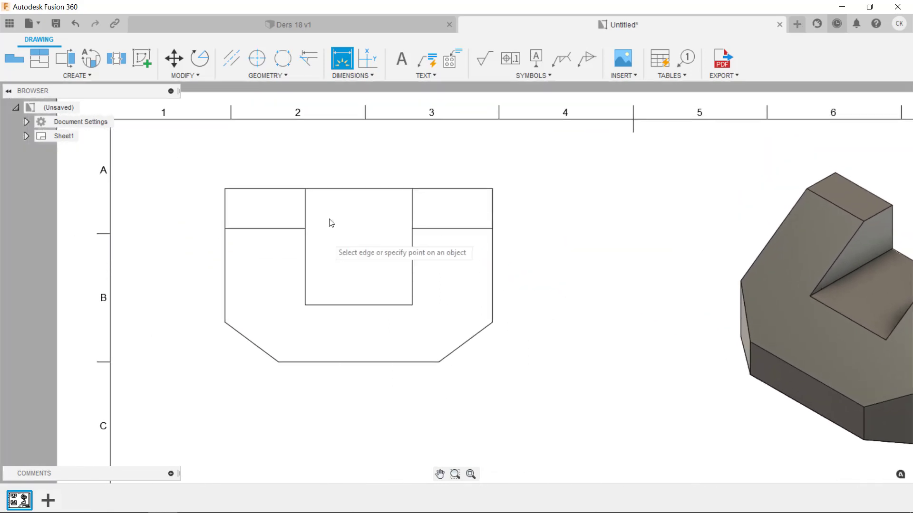
pyautogui.click(340, 190)
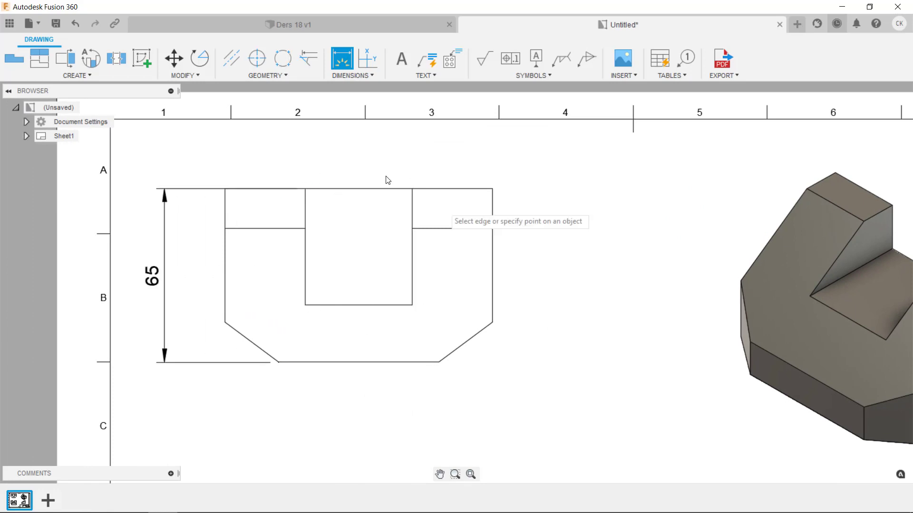
pyautogui.scroll(-3, 367, 363)
pyautogui.scroll(-2, 367, 362)
pyautogui.scroll(-1, 336, 271)
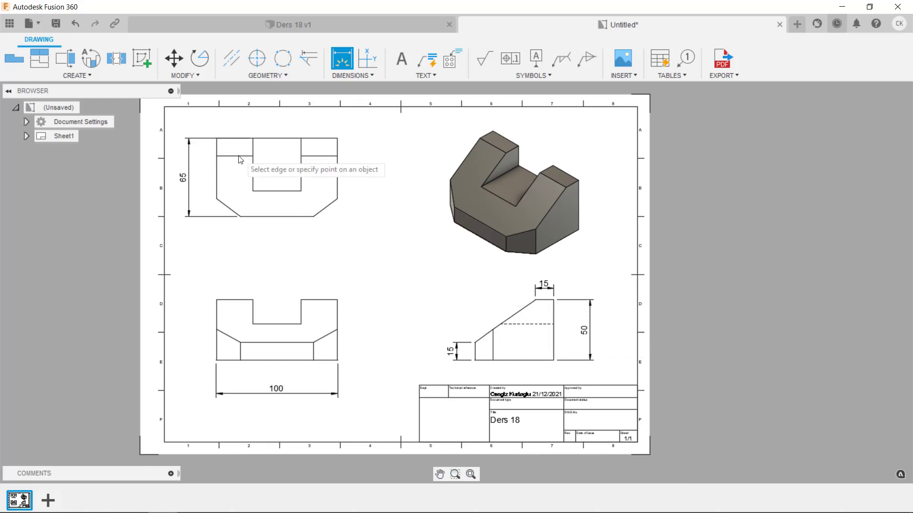
pyautogui.click(326, 207)
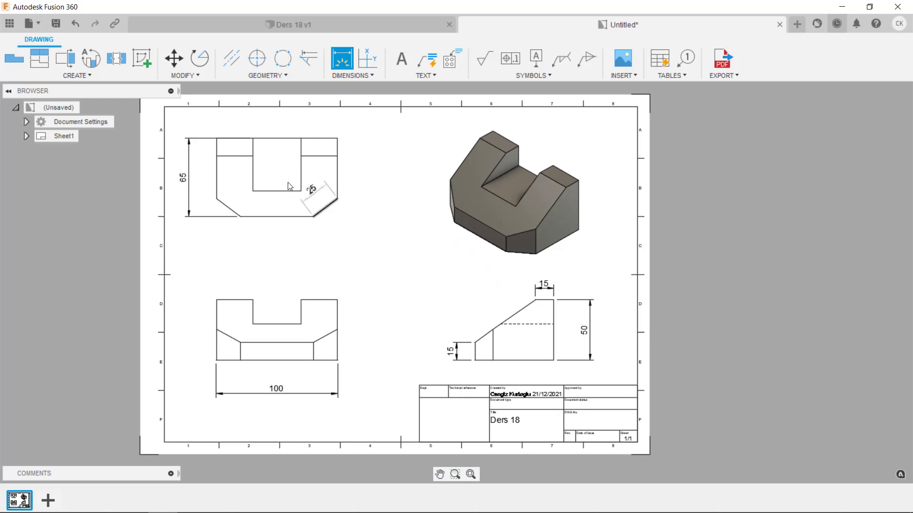
pyautogui.press('Escape')
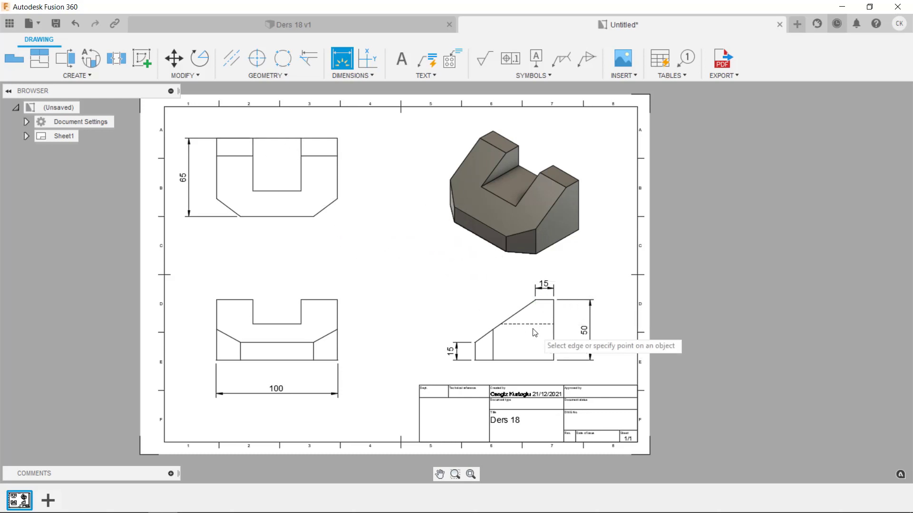
# - Dimension the 40 slot width above the view and the 20 slot depth beside it
pyautogui.scroll(1, 492, 328)
pyautogui.scroll(3, 480, 327)
pyautogui.scroll(1, 477, 327)
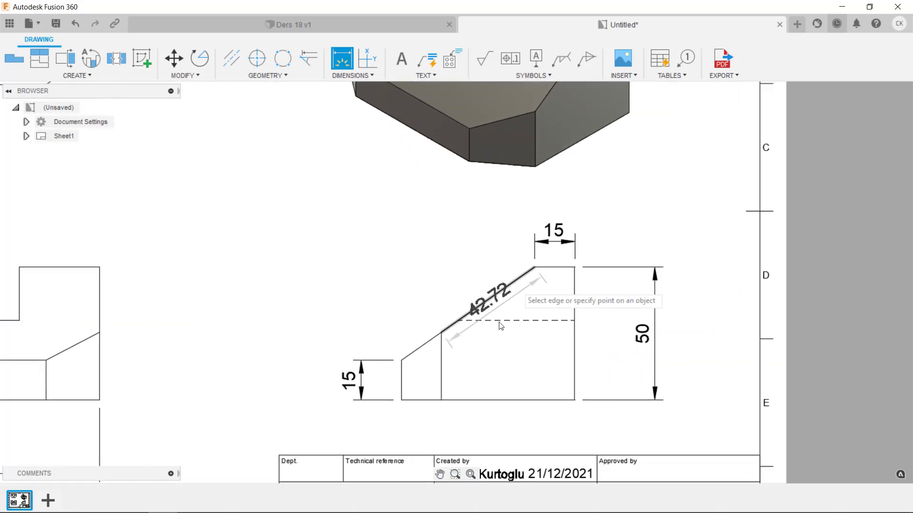
pyautogui.scroll(-2, 537, 316)
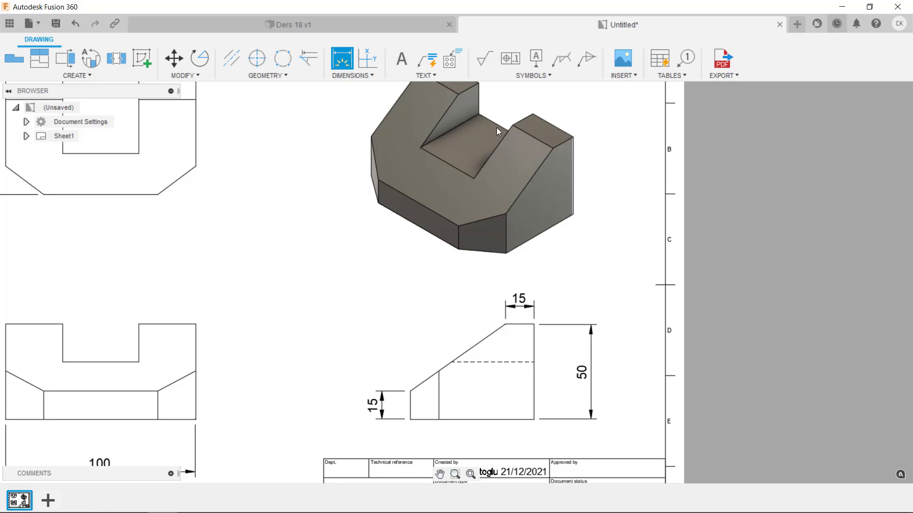
pyautogui.click(458, 367)
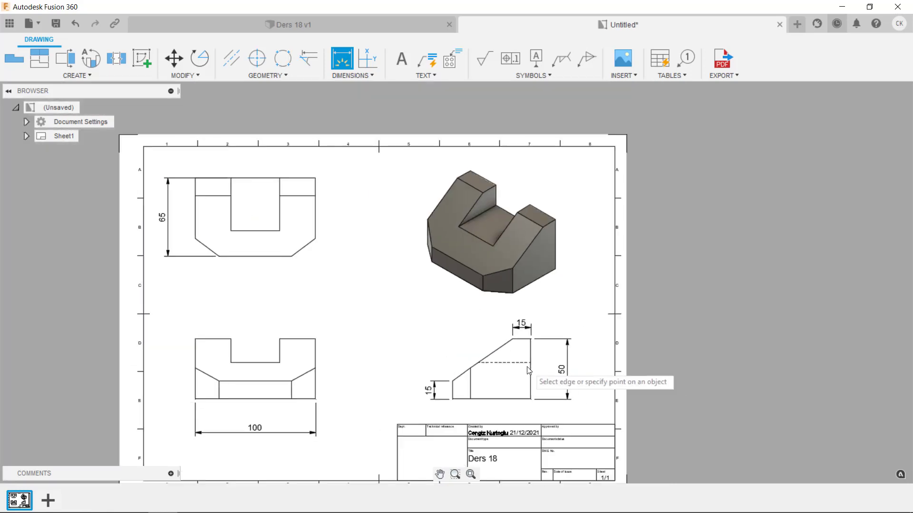
pyautogui.scroll(1, 276, 152)
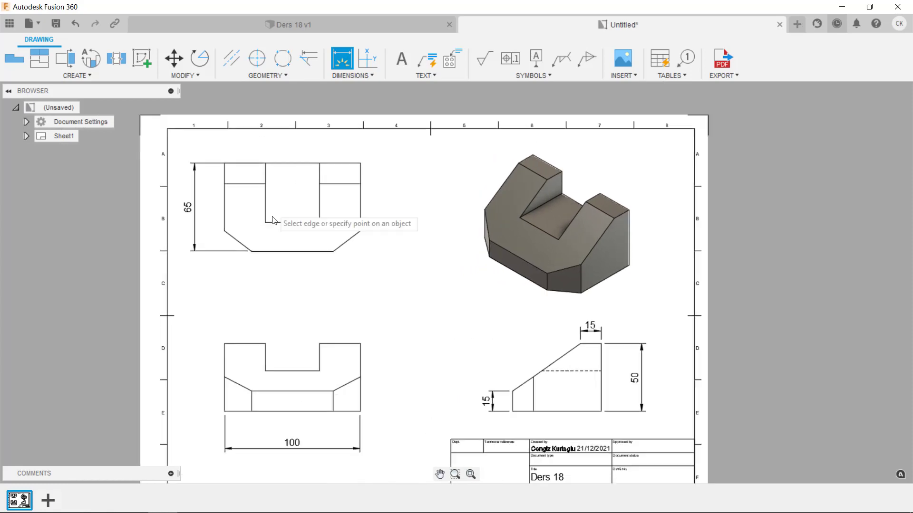
pyautogui.scroll(3, 292, 247)
pyautogui.click(299, 231)
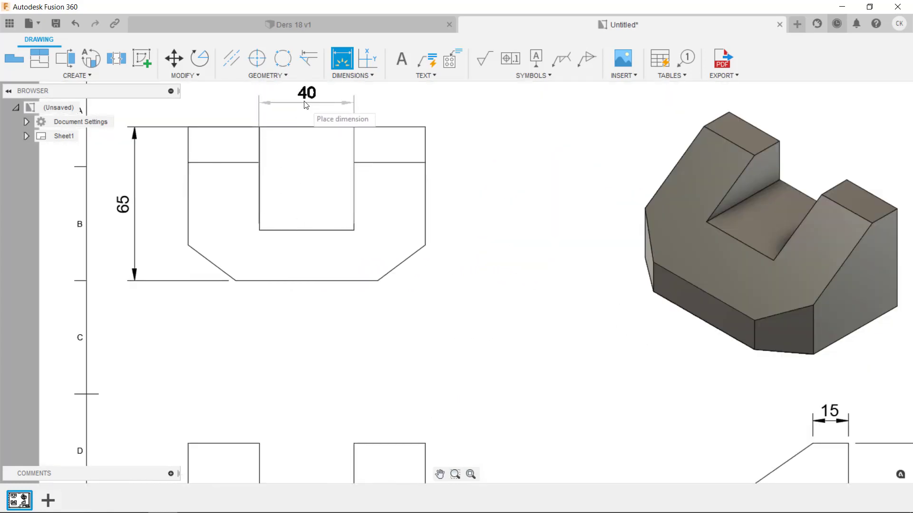
pyautogui.click(306, 103)
pyautogui.scroll(-1, 340, 261)
pyautogui.scroll(-1, 361, 271)
pyautogui.scroll(1, 341, 296)
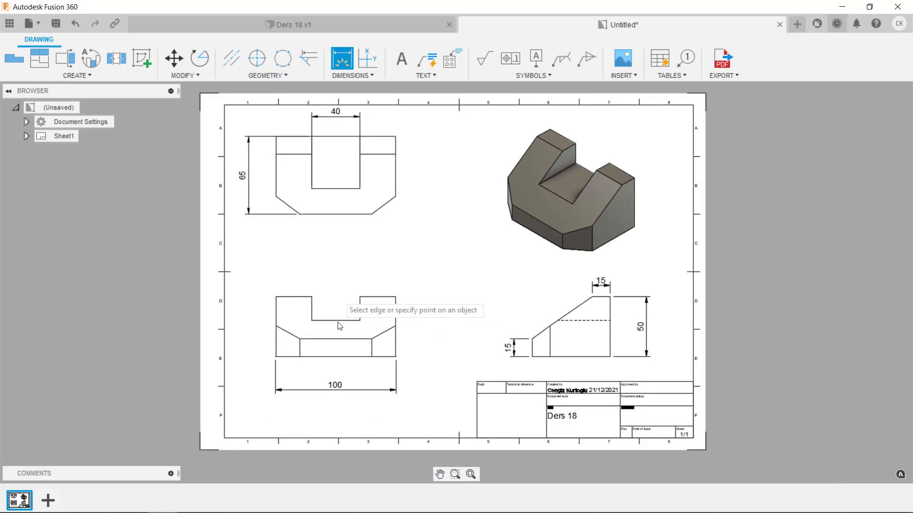
pyautogui.scroll(2, 327, 317)
pyautogui.scroll(2, 327, 318)
pyautogui.click(284, 303)
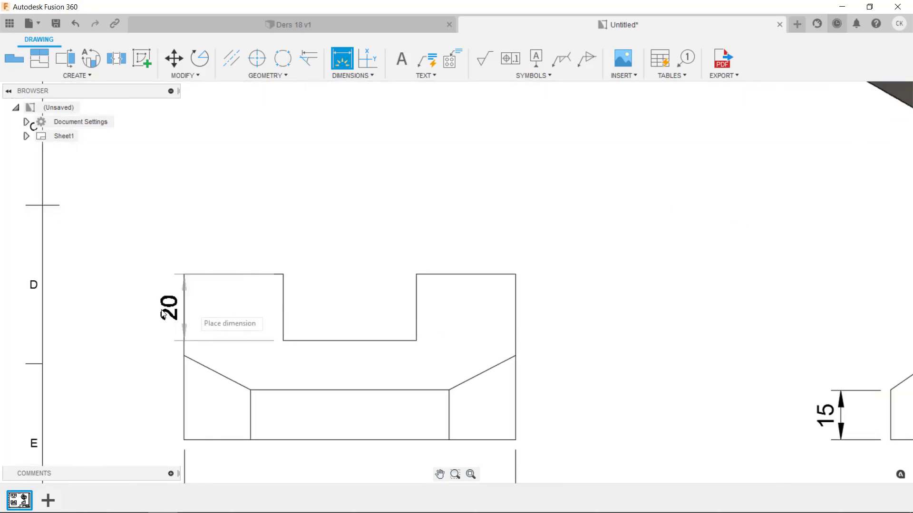
pyautogui.click(141, 315)
# - Add the 15 chamfer height on the upper view and the right 20 chamfer width below
pyautogui.scroll(-3, 198, 312)
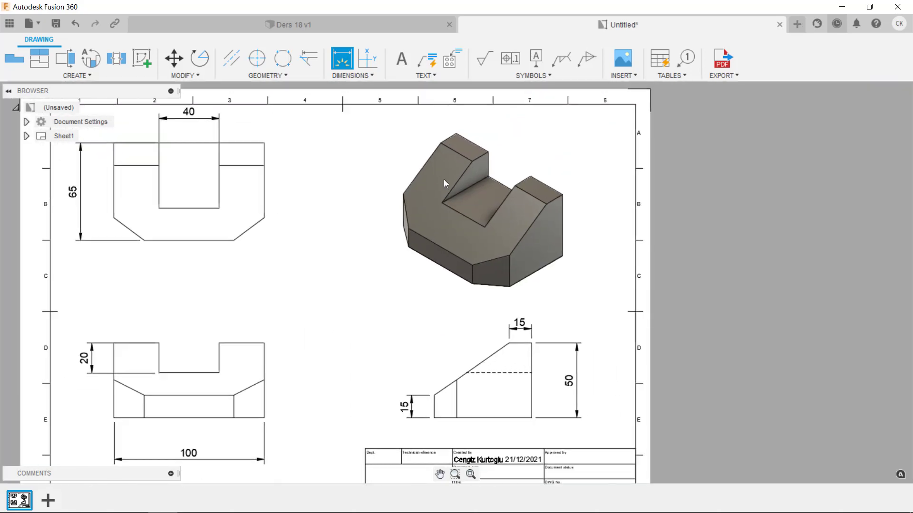
pyautogui.scroll(3, 482, 170)
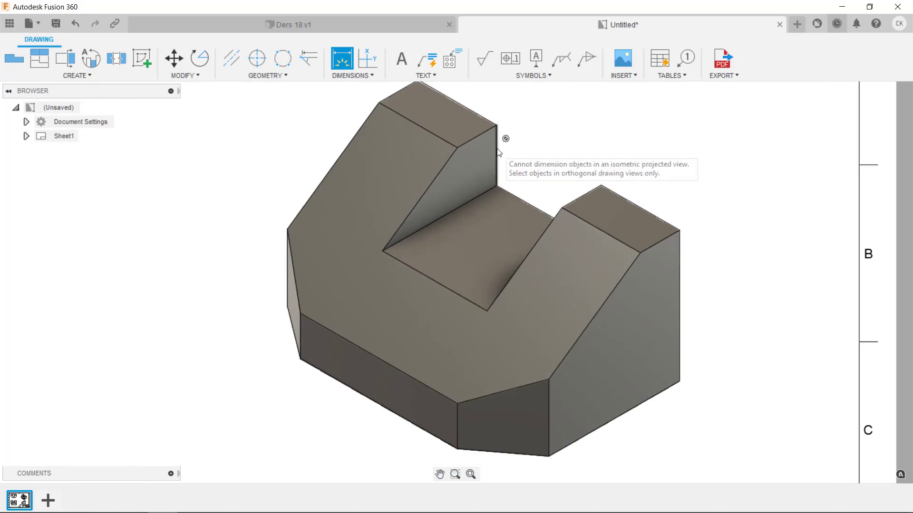
pyautogui.scroll(-2, 498, 152)
pyautogui.scroll(-3, 498, 152)
pyautogui.scroll(-2, 508, 138)
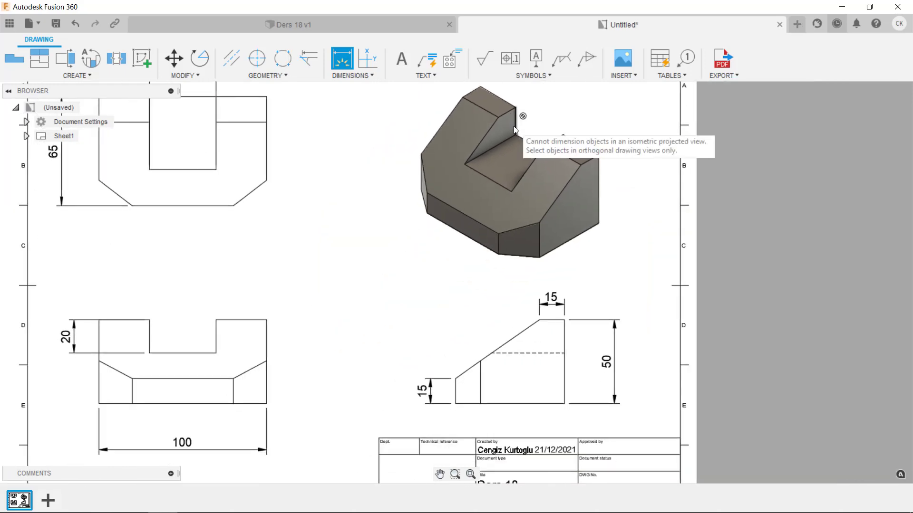
pyautogui.scroll(-1, 515, 143)
pyautogui.moveTo(422, 326); pyautogui.dragTo(461, 349, button='middle')
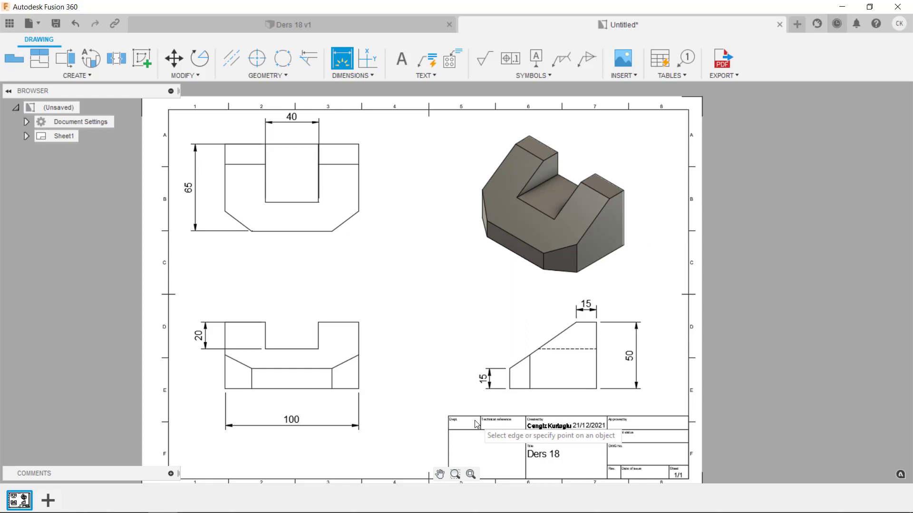
pyautogui.scroll(3, 222, 230)
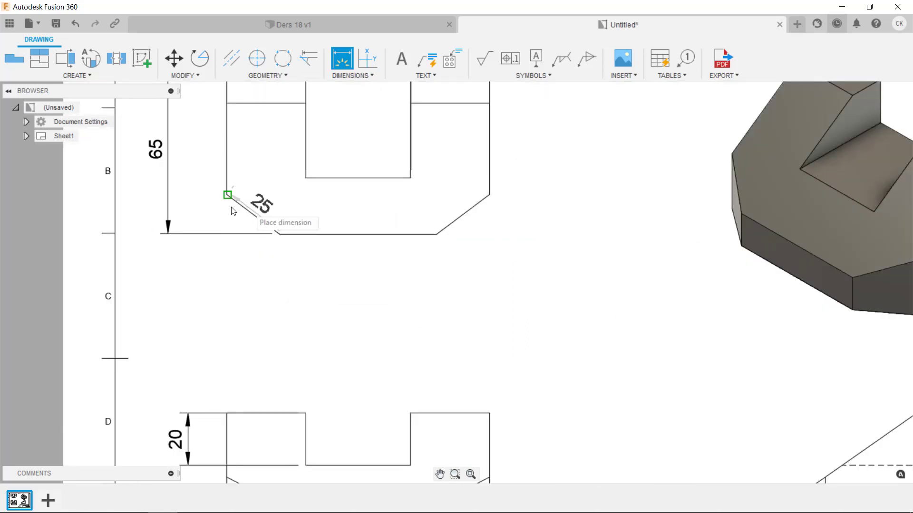
pyautogui.click(208, 215)
pyautogui.scroll(-3, 257, 259)
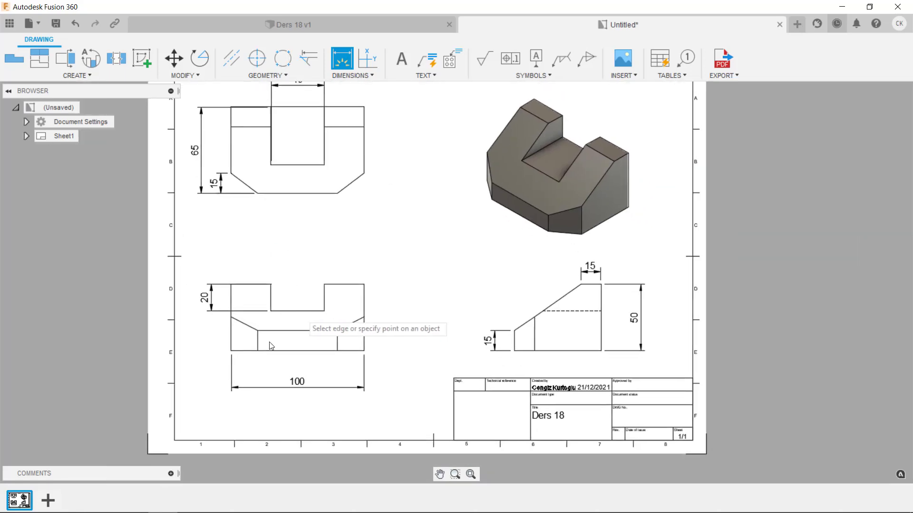
pyautogui.scroll(3, 269, 346)
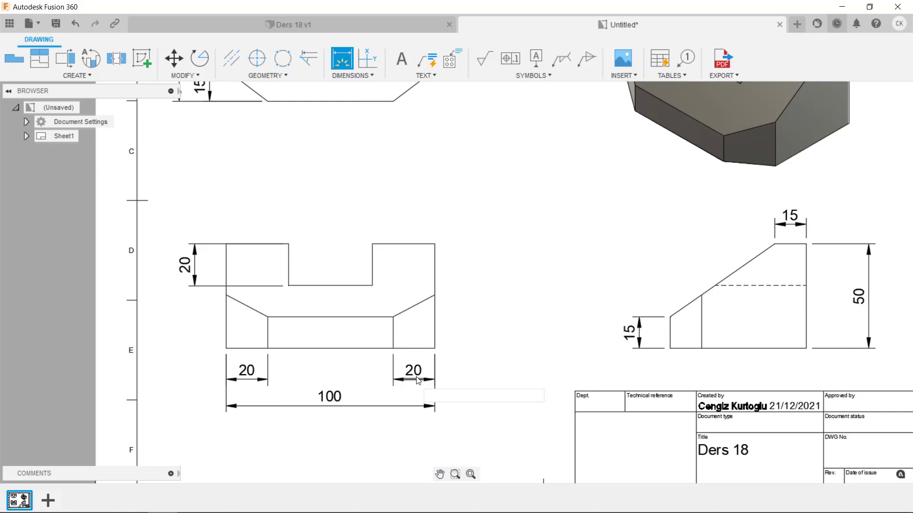
pyautogui.click(417, 380)
pyautogui.scroll(-3, 419, 380)
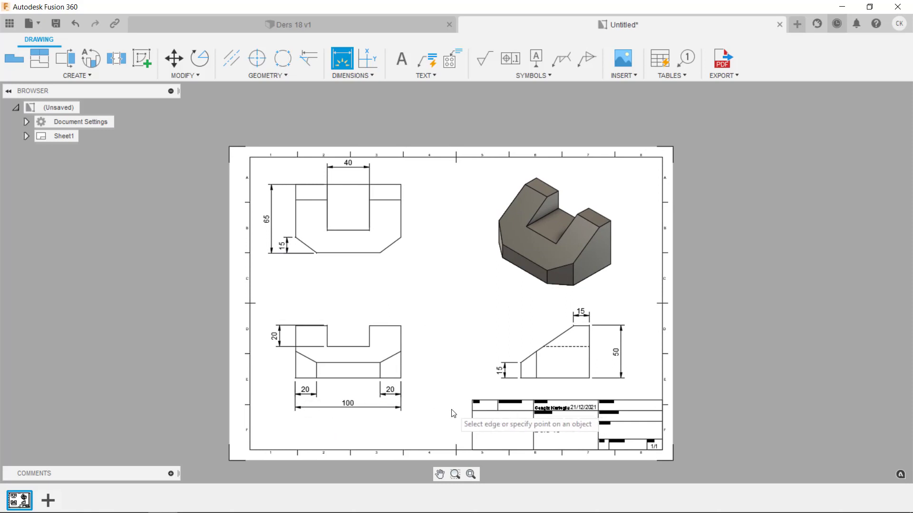
# - Fit the sheet and add a 30 step width above the lower view, cancelling the extra 30
pyautogui.scroll(3, 361, 233)
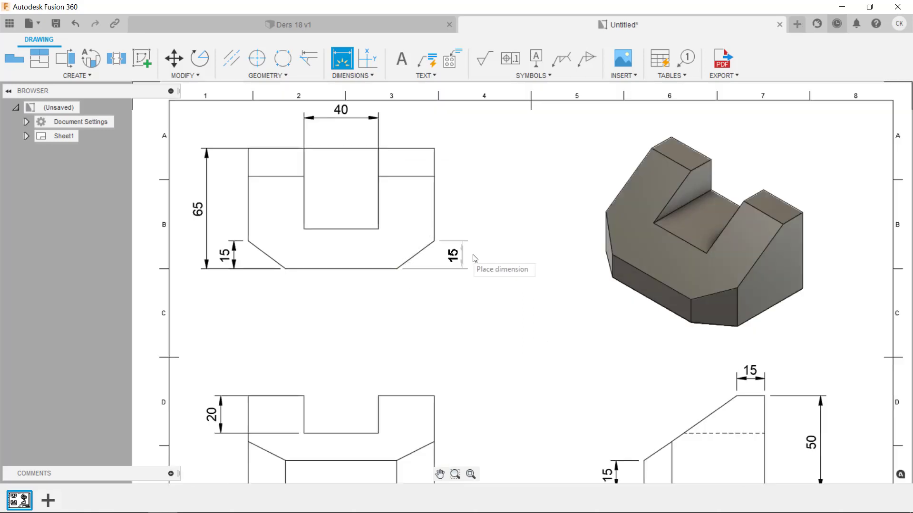
pyautogui.scroll(-3, 485, 289)
pyautogui.scroll(2, 354, 259)
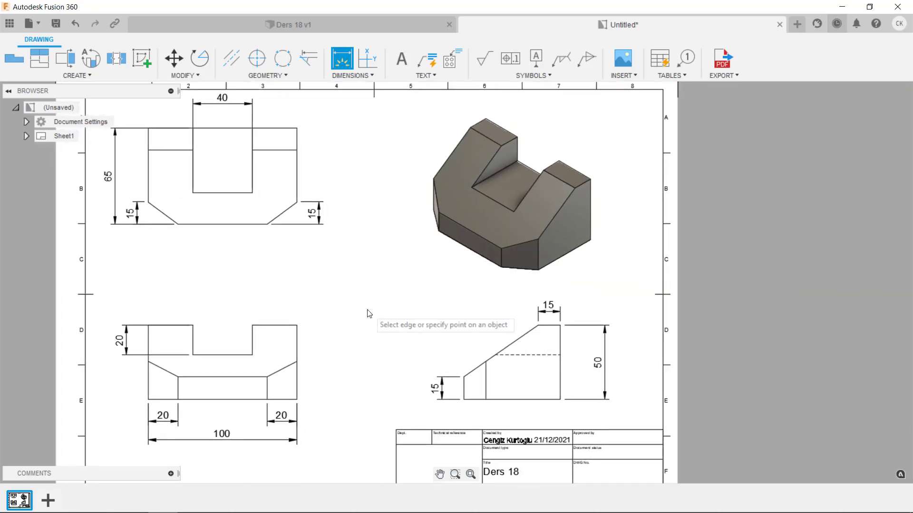
pyautogui.moveTo(369, 313); pyautogui.dragTo(391, 314, button='middle')
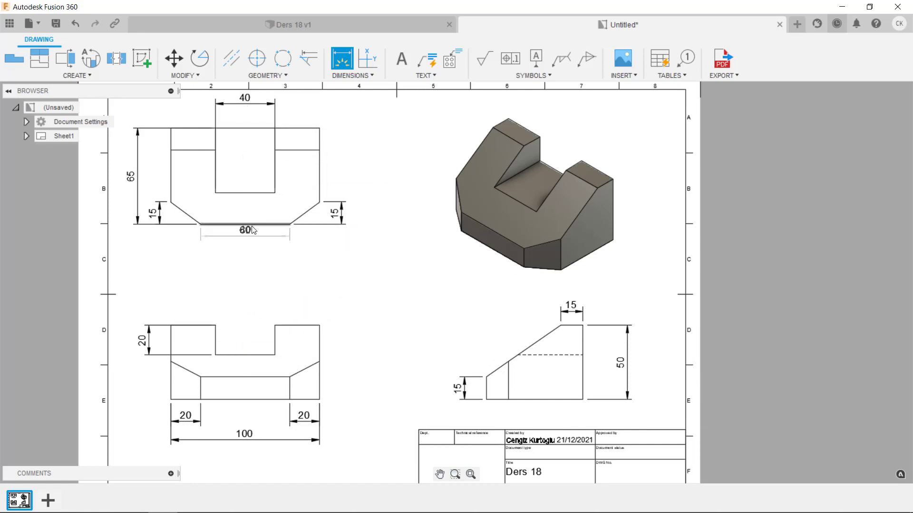
pyautogui.scroll(-1, 253, 230)
pyautogui.scroll(2, 250, 223)
pyautogui.scroll(2, 247, 219)
pyautogui.scroll(2, 244, 213)
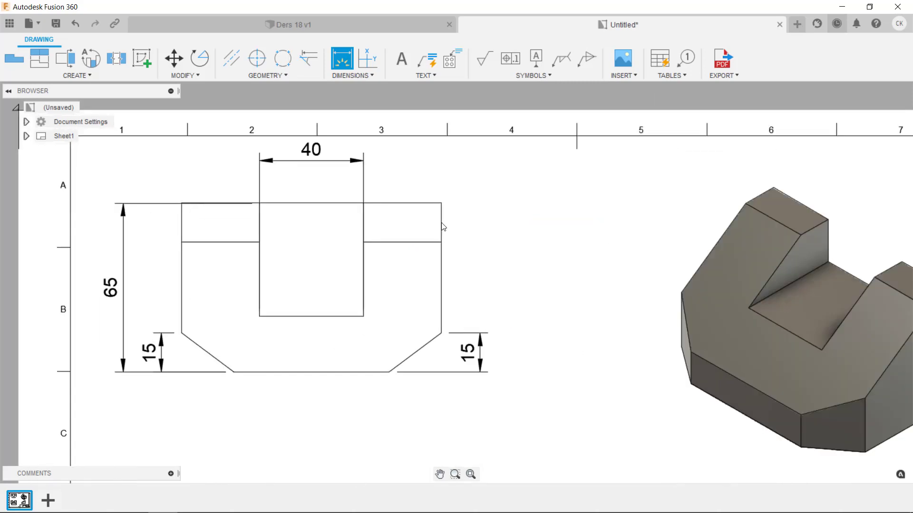
pyautogui.press('F6')
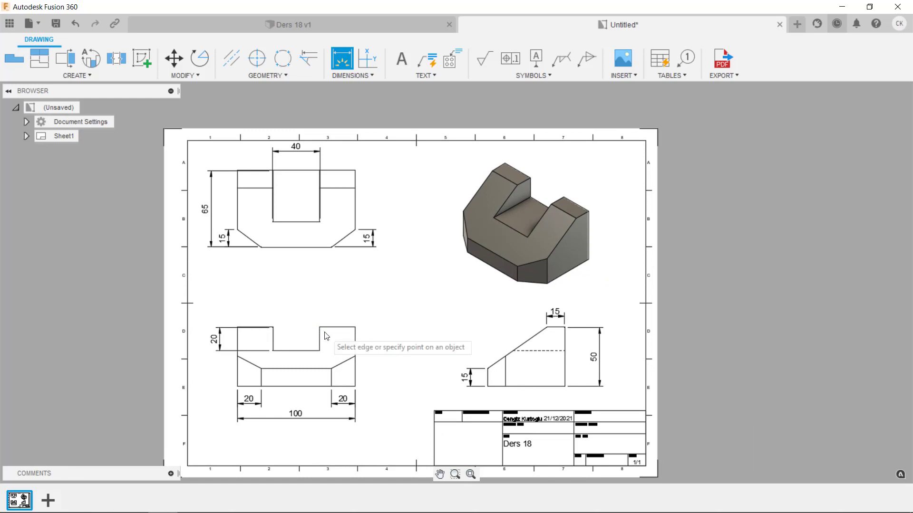
pyautogui.scroll(2, 247, 340)
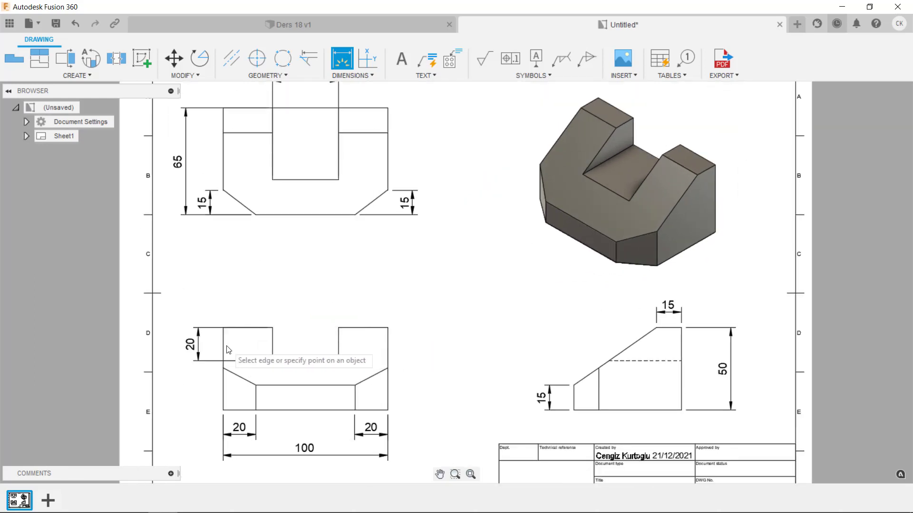
pyautogui.click(226, 350)
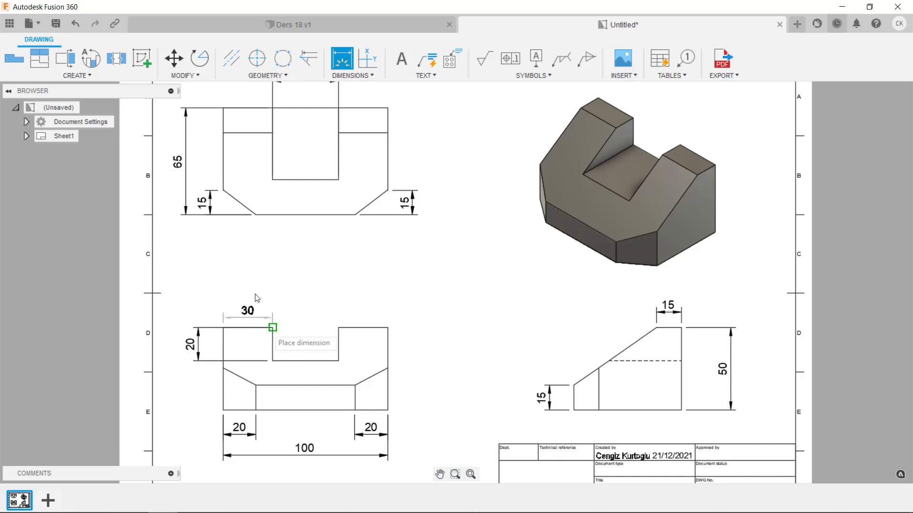
pyautogui.click(255, 274)
pyautogui.click(365, 328)
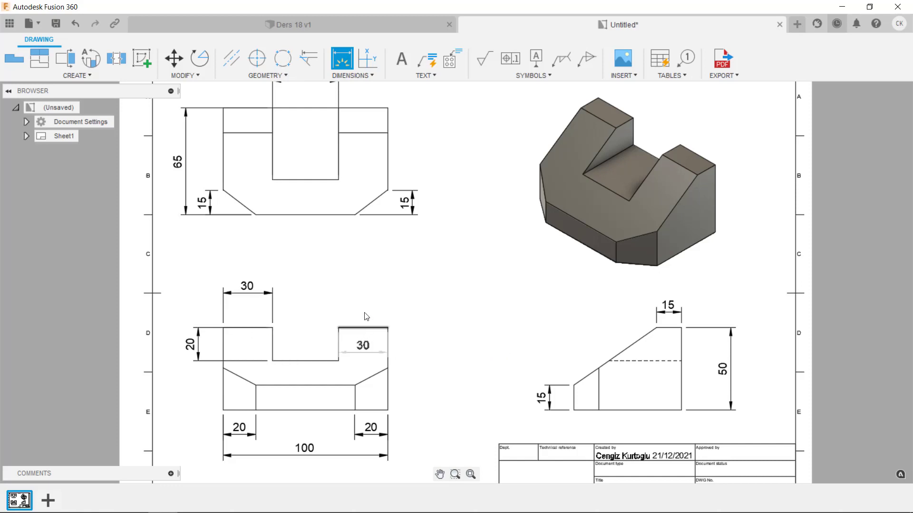
pyautogui.press('Escape')
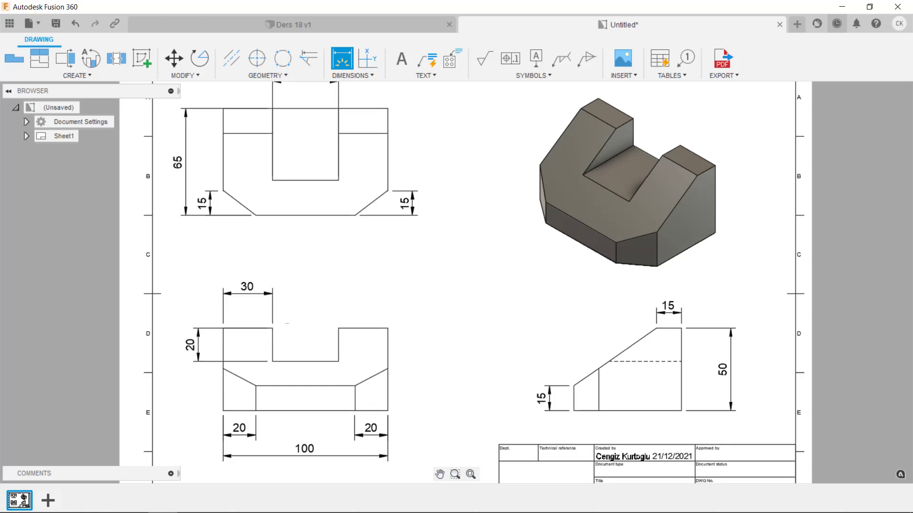
# - Pan and zoom around the sheet to check the title block and 40 dimension
pyautogui.moveTo(354, 86); pyautogui.dragTo(350, 138, button='middle')
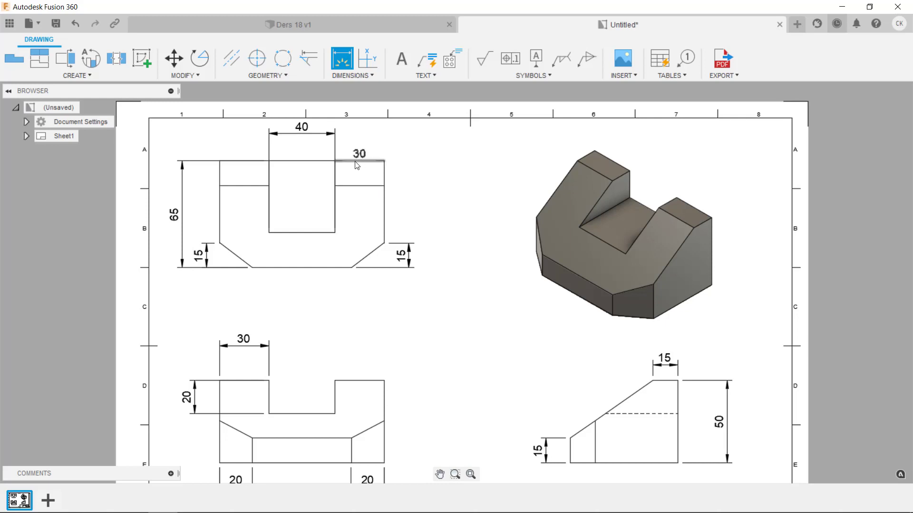
pyautogui.scroll(-2, 357, 165)
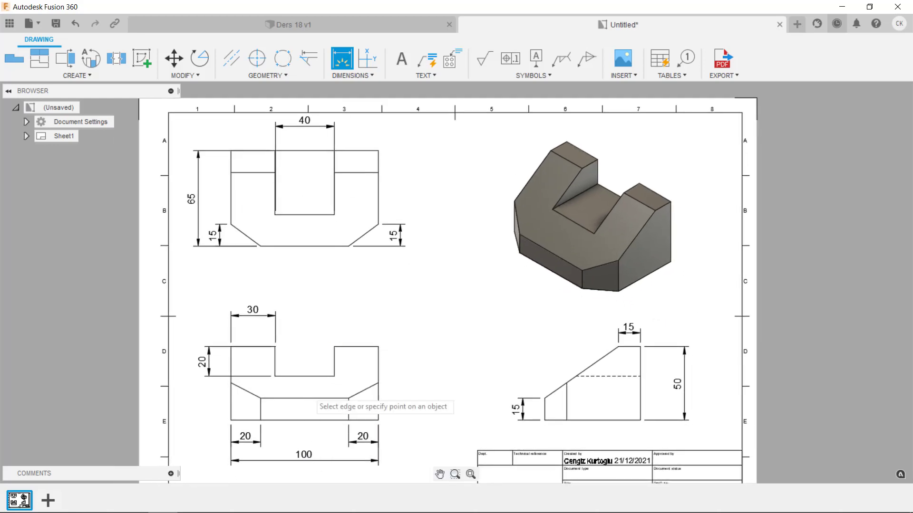
pyautogui.moveTo(313, 404); pyautogui.dragTo(301, 356, button='middle')
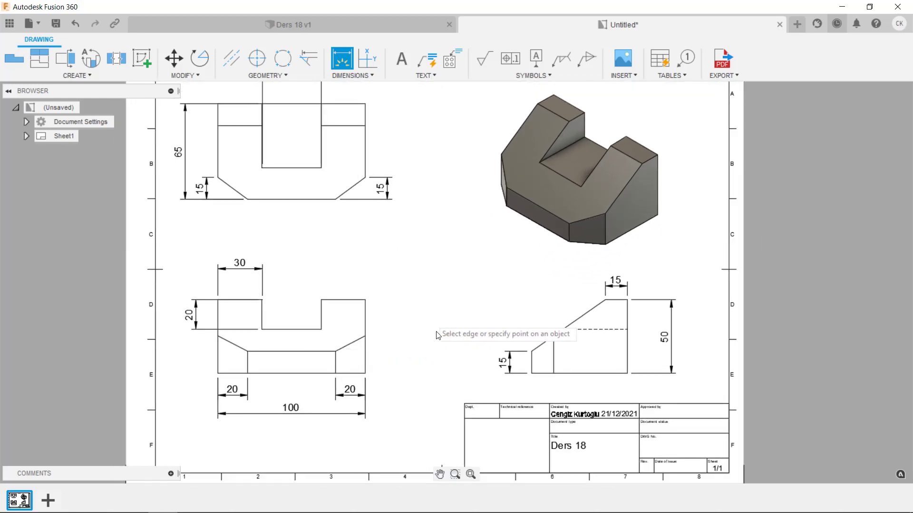
pyautogui.moveTo(519, 346); pyautogui.dragTo(511, 363, button='middle')
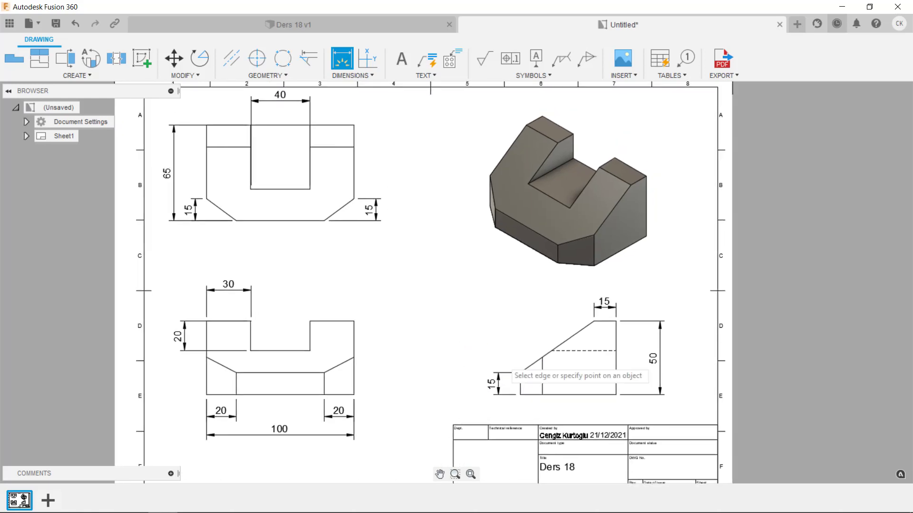
pyautogui.moveTo(495, 305); pyautogui.dragTo(493, 324, button='middle')
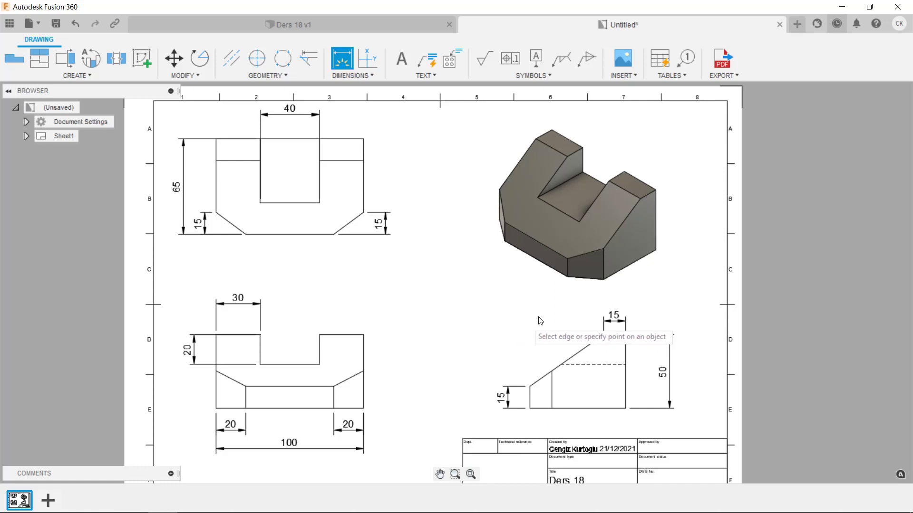
pyautogui.moveTo(578, 385); pyautogui.dragTo(610, 340, button='middle')
pyautogui.scroll(3, 610, 340)
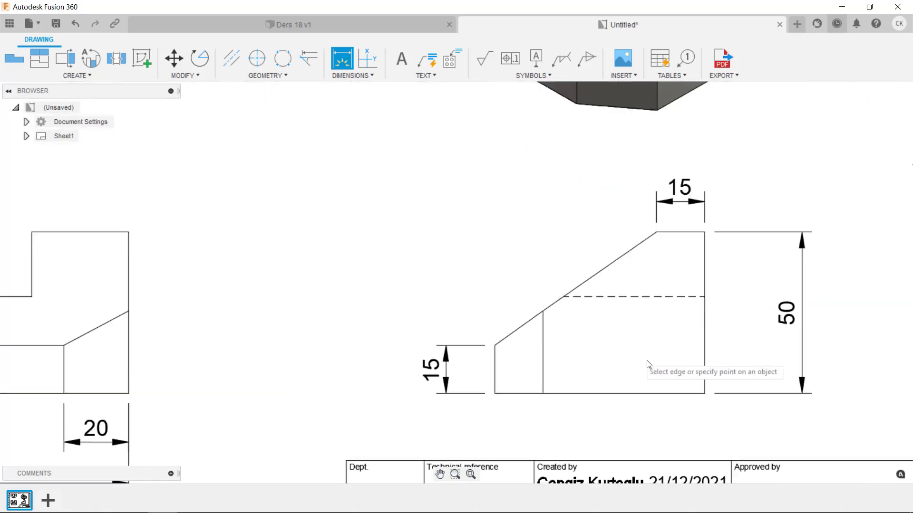
pyautogui.scroll(4, 640, 357)
pyautogui.scroll(-5, 650, 363)
pyautogui.scroll(-2, 640, 350)
pyautogui.moveTo(629, 346); pyautogui.dragTo(638, 391, button='middle')
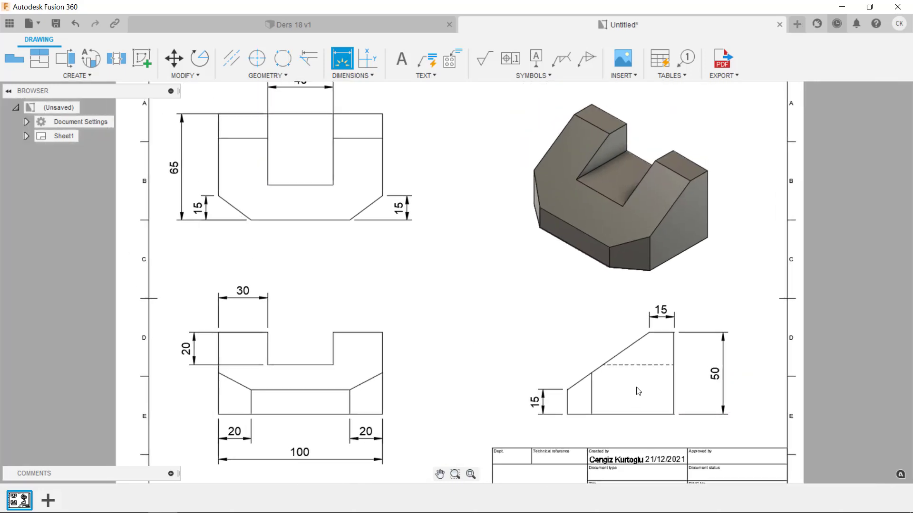
# - Browse the Text and Symbols annotation lists in the Drawing toolbar
pyautogui.click(420, 76)
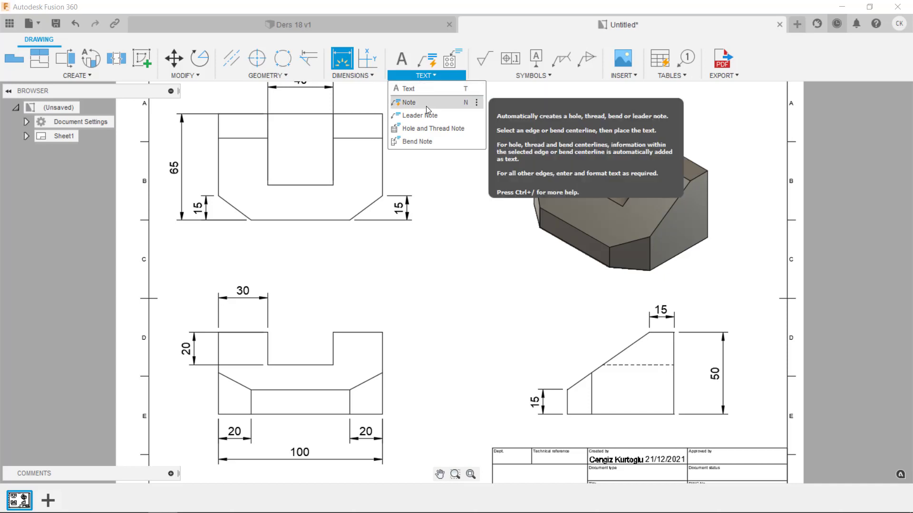
pyautogui.click(511, 76)
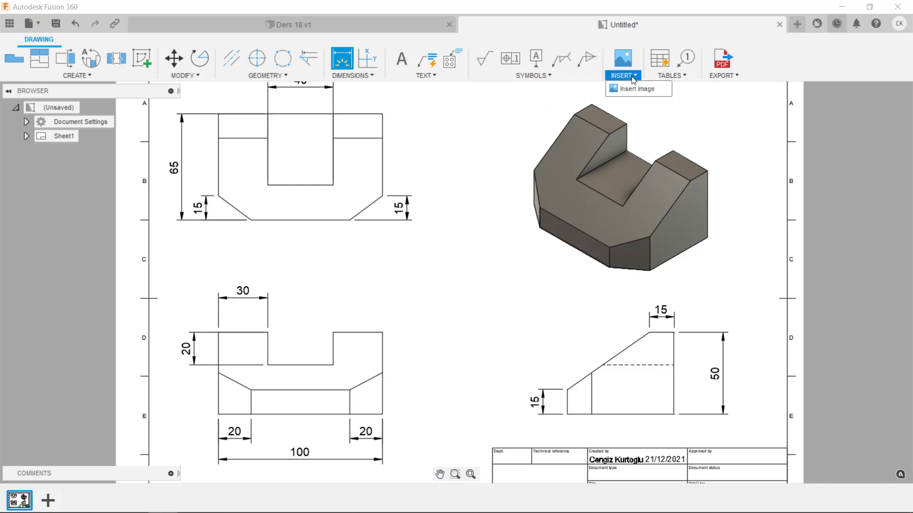
pyautogui.moveTo(666, 75)
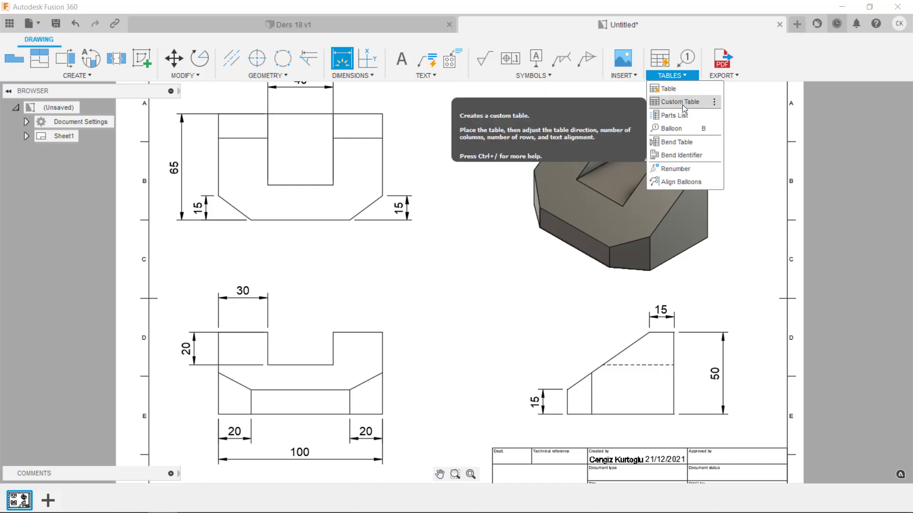
pyautogui.click(671, 129)
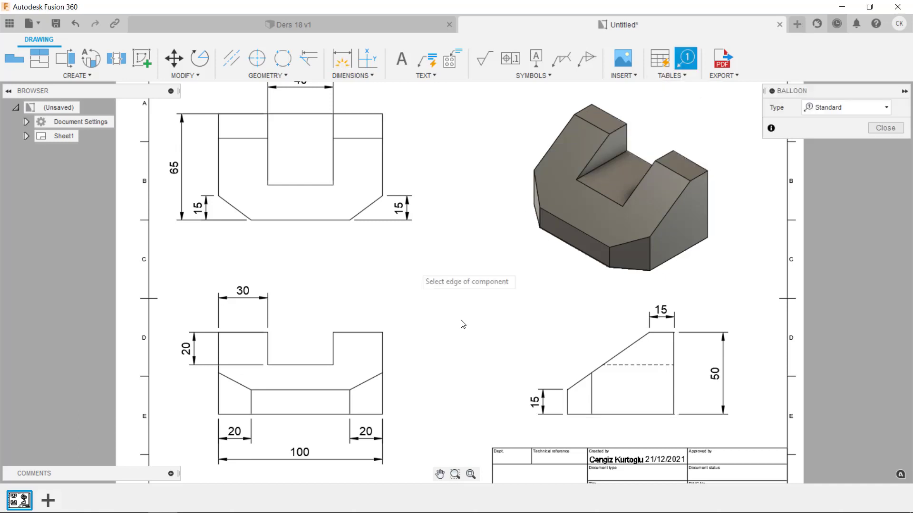
pyautogui.moveTo(495, 344); pyautogui.dragTo(510, 331, button='middle')
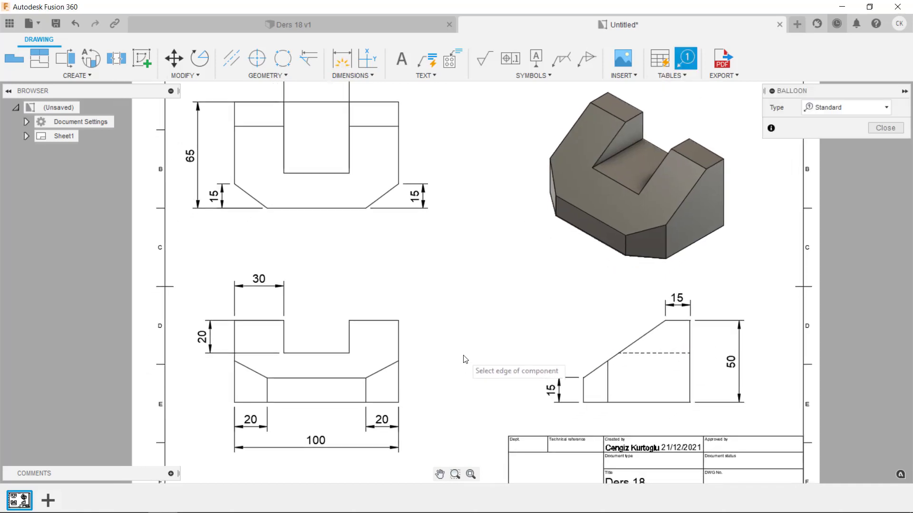
pyautogui.scroll(2, 371, 378)
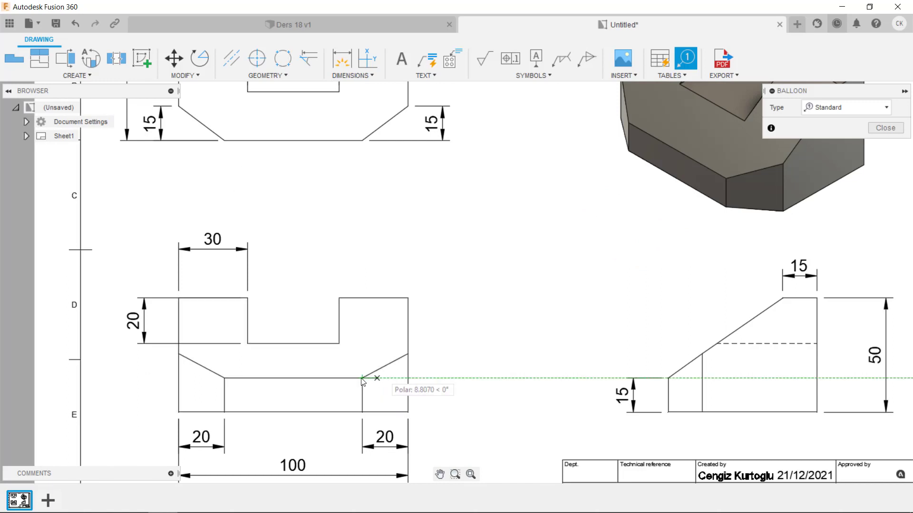
pyautogui.scroll(1, 373, 385)
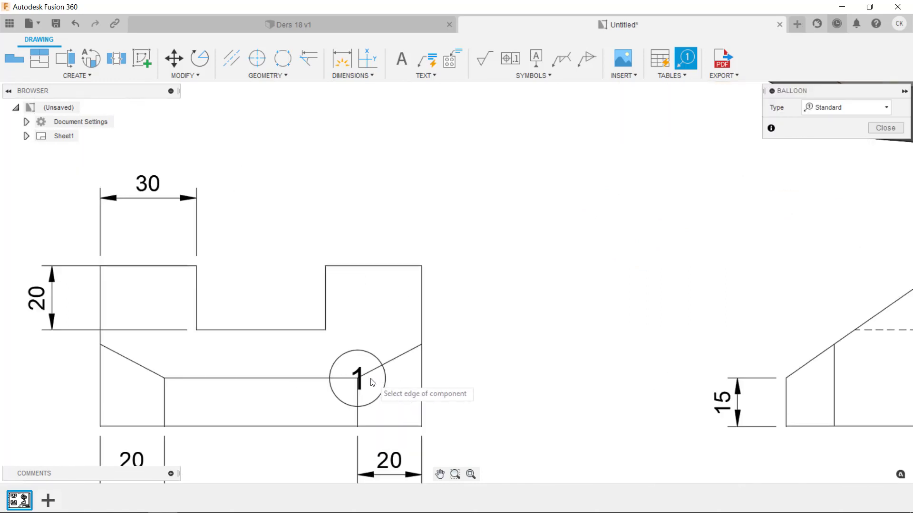
pyautogui.moveTo(301, 319); pyautogui.dragTo(319, 275, button='middle')
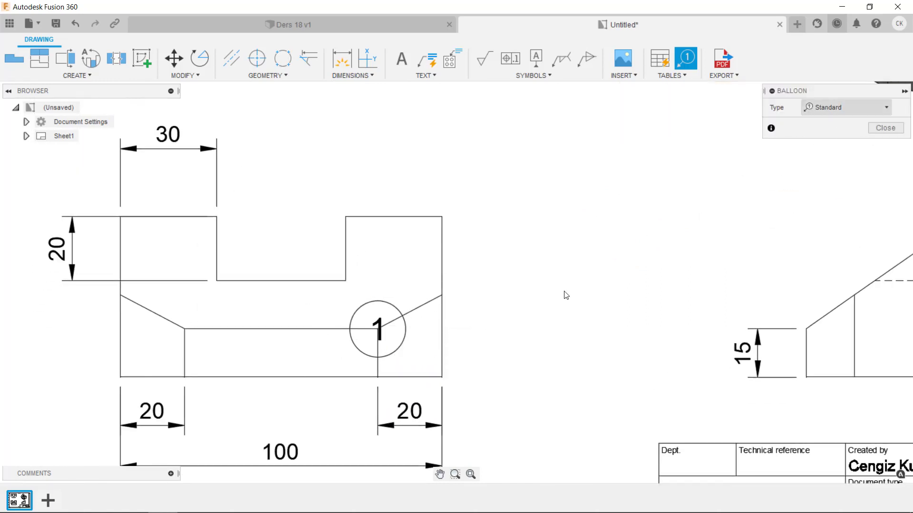
pyautogui.click(885, 128)
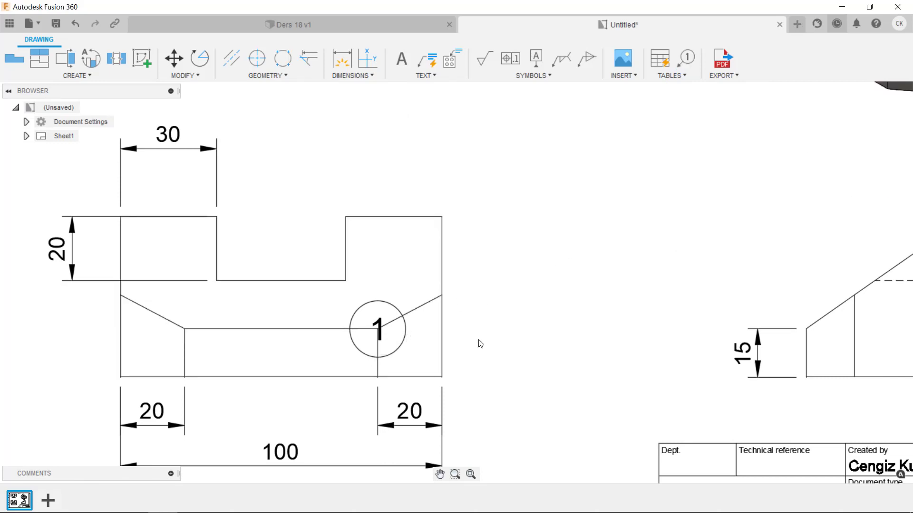
pyautogui.moveTo(412, 304); pyautogui.dragTo(567, 174)
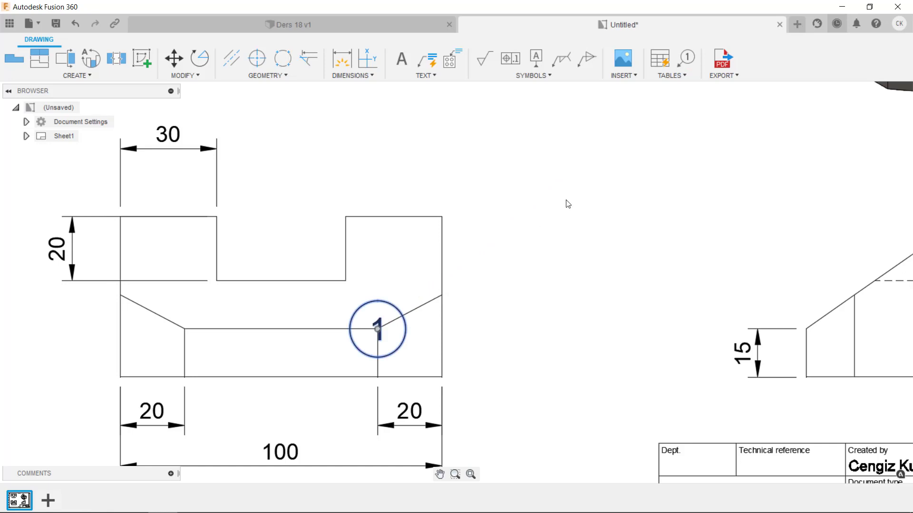
pyautogui.hotkey('ctrl', 'z')
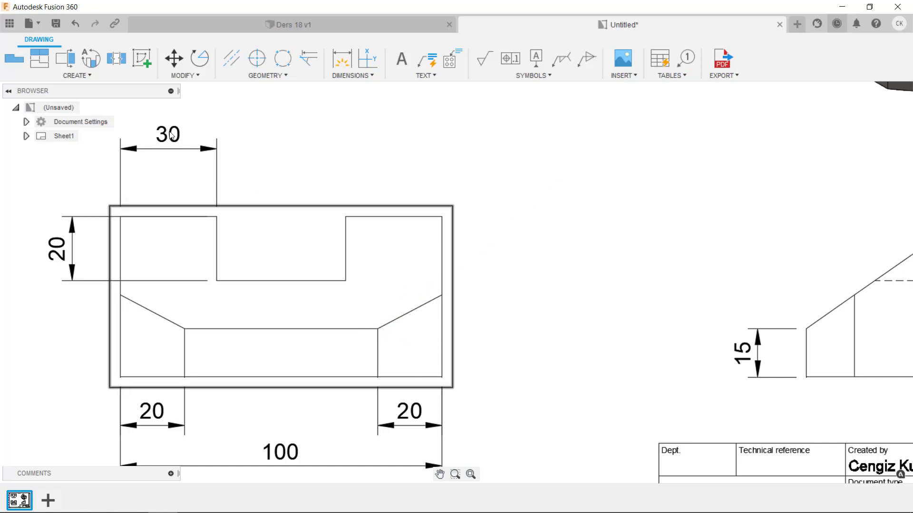
# - Create detail view A at 2:1 of the chamfer corner with visible and hidden edges
pyautogui.click(87, 76)
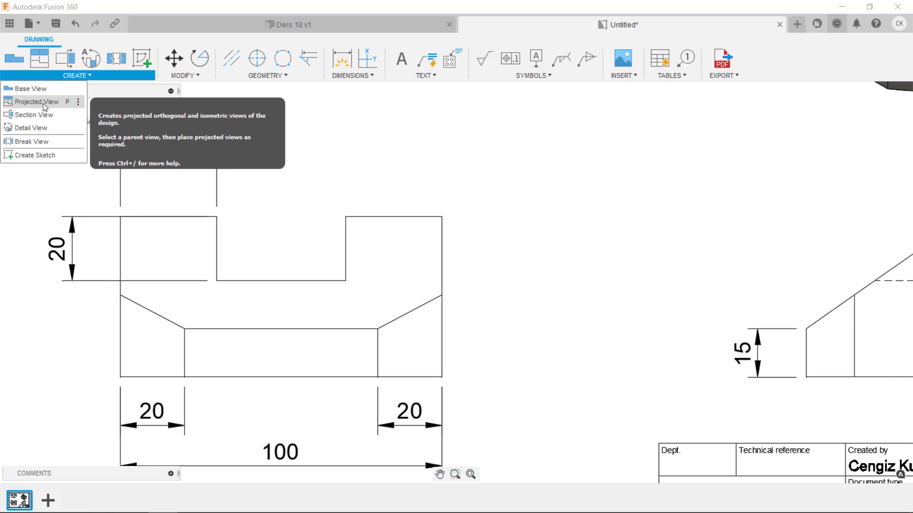
pyautogui.click(42, 128)
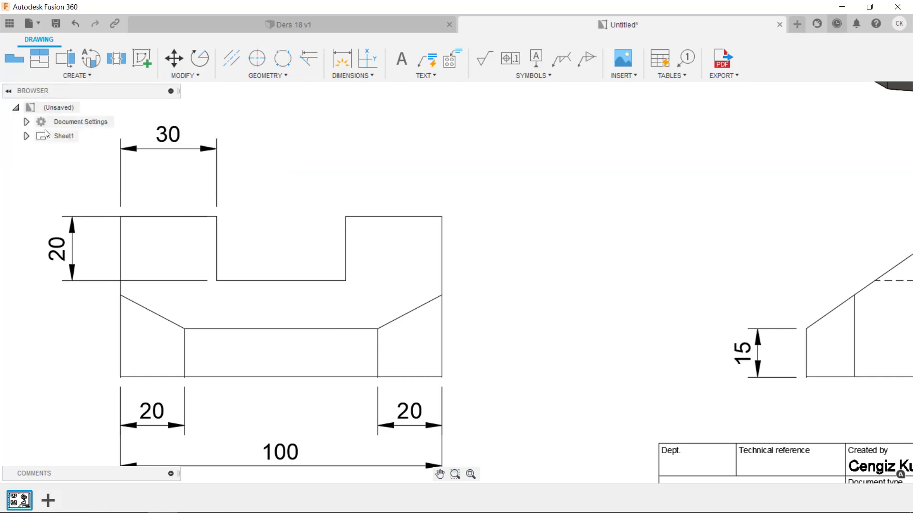
pyautogui.click(376, 336)
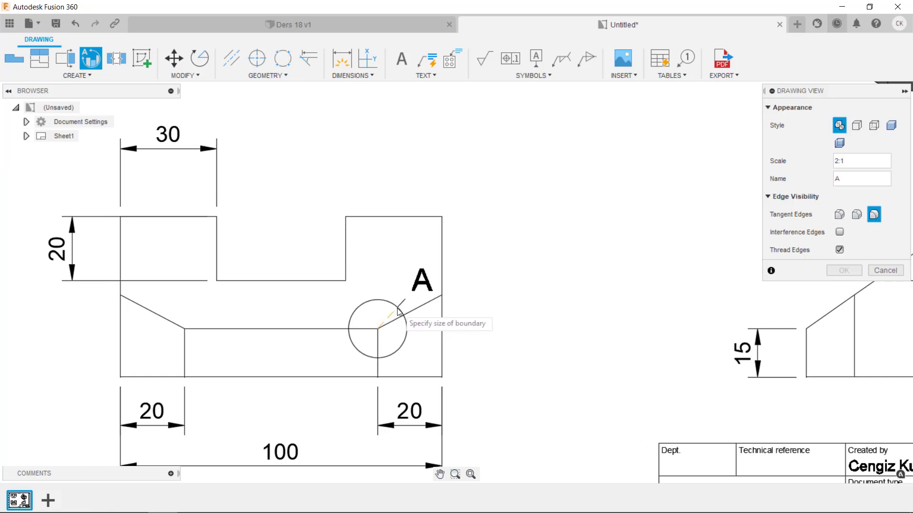
pyautogui.click(567, 171)
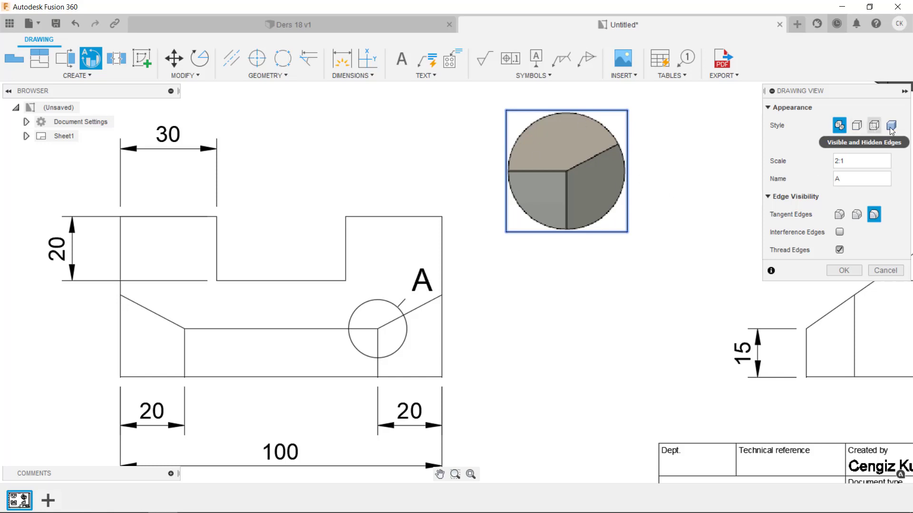
pyautogui.click(875, 127)
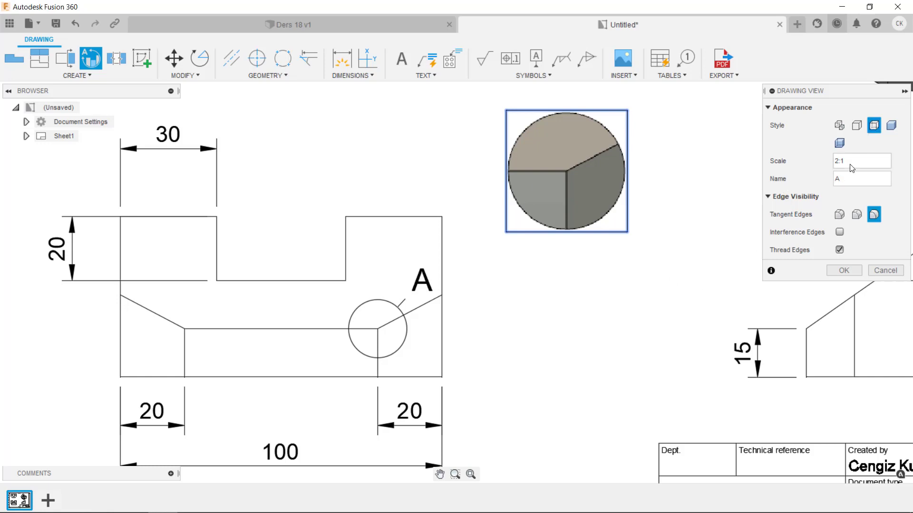
pyautogui.click(844, 271)
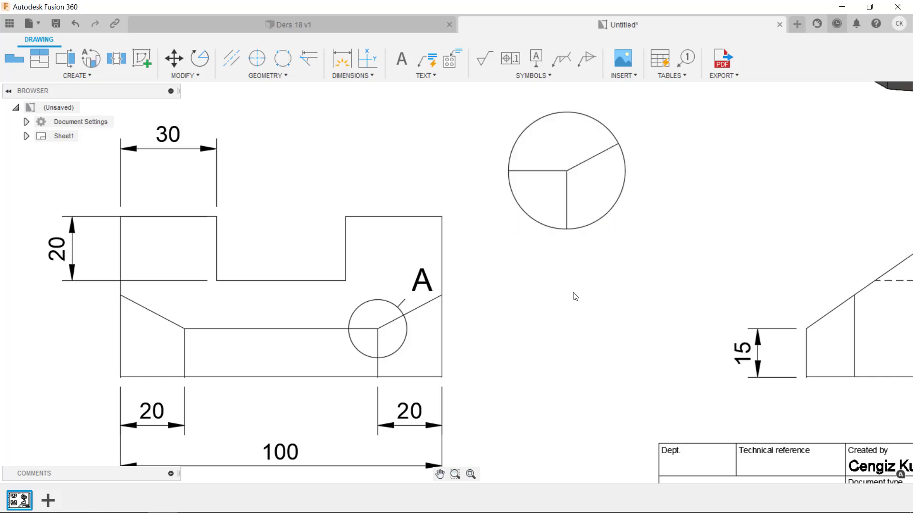
# - Recentre the detail circle on the chamfer corner and move the A (2:1) label above the view
pyautogui.scroll(-2, 548, 300)
pyautogui.moveTo(548, 300); pyautogui.dragTo(530, 327, button='middle')
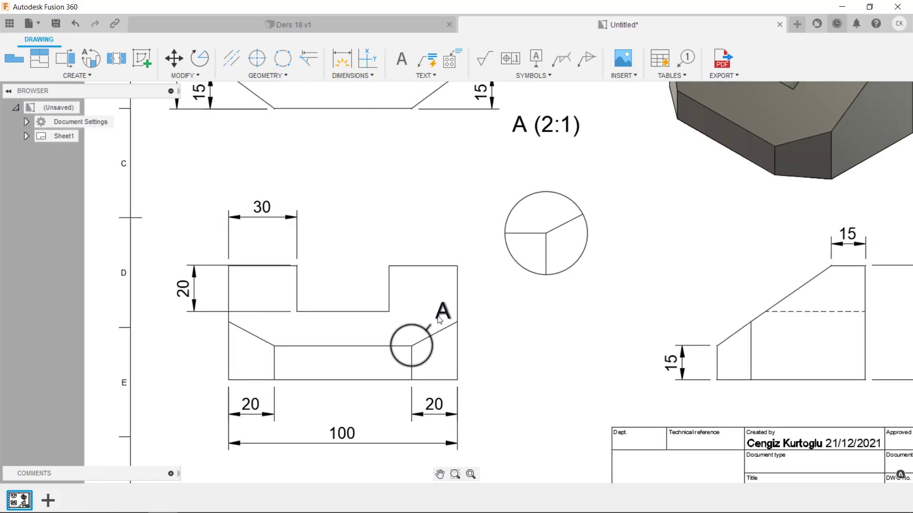
pyautogui.click(486, 289)
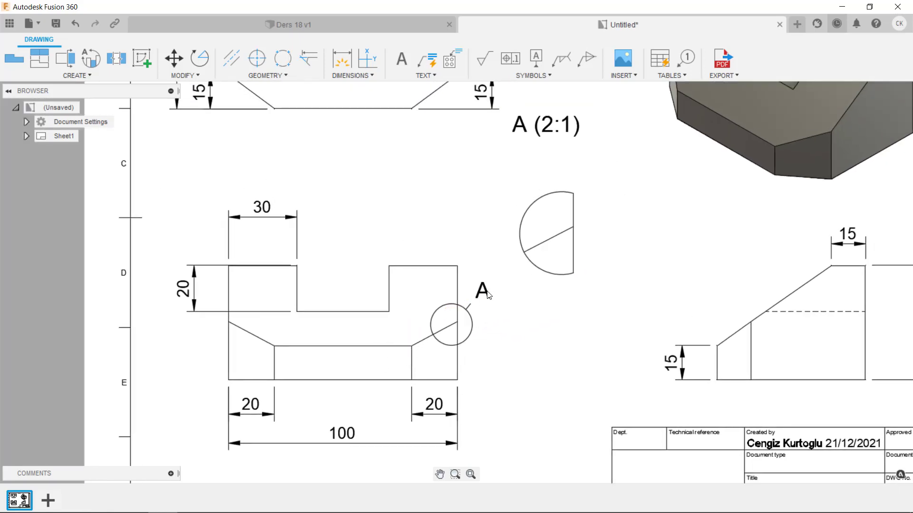
pyautogui.click(427, 323)
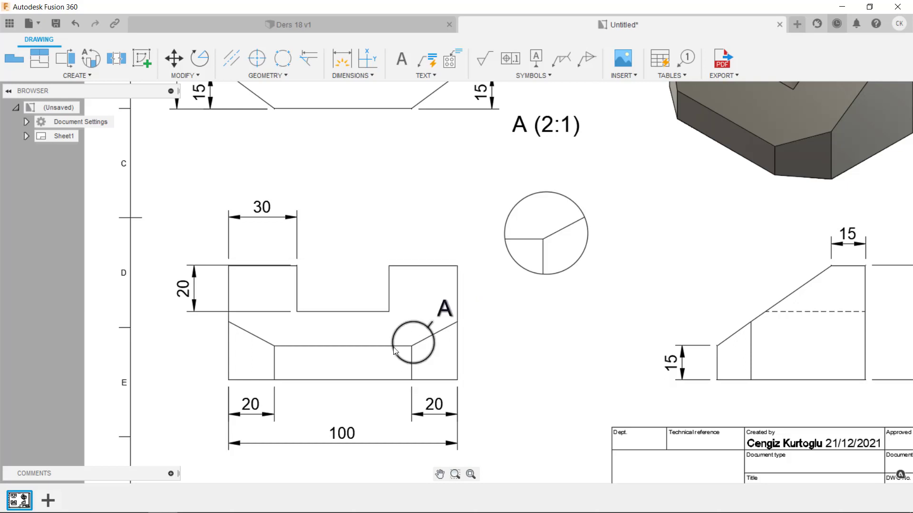
pyautogui.click(435, 334)
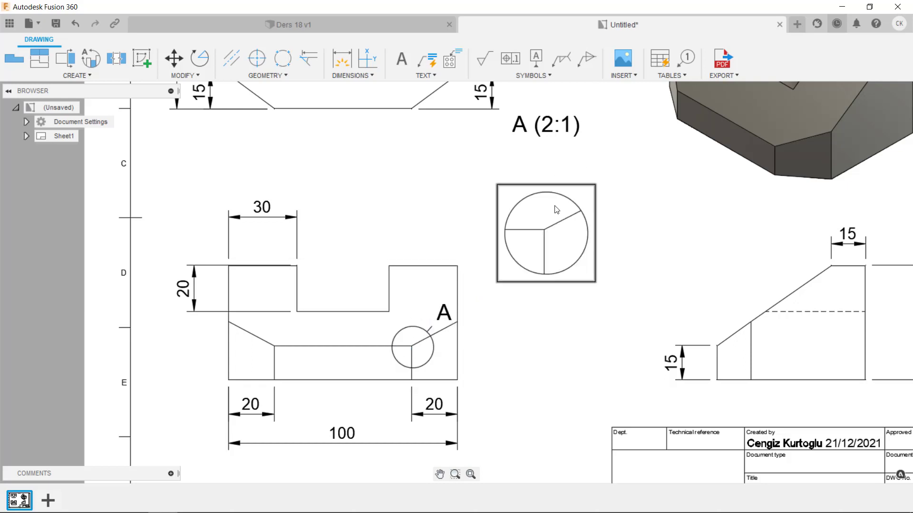
pyautogui.click(546, 133)
pyautogui.moveTo(546, 131); pyautogui.dragTo(582, 178)
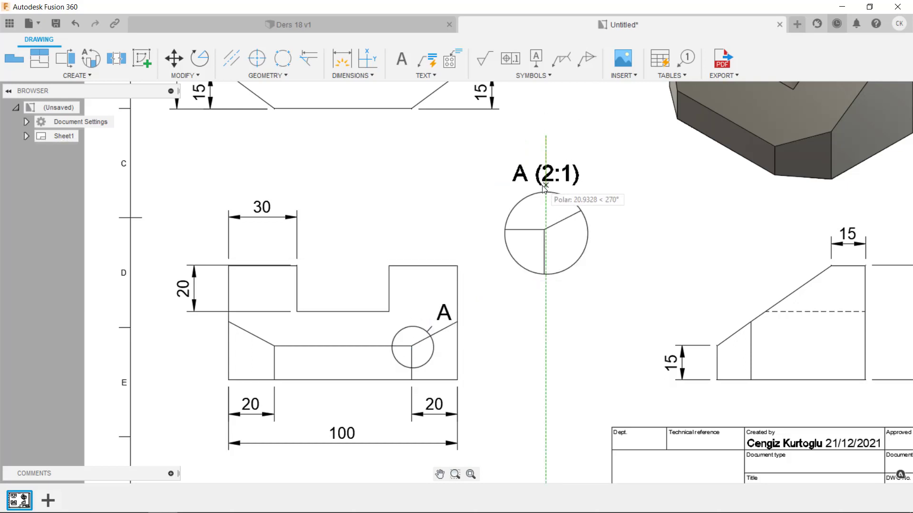
pyautogui.click(546, 302)
pyautogui.scroll(-3, 552, 314)
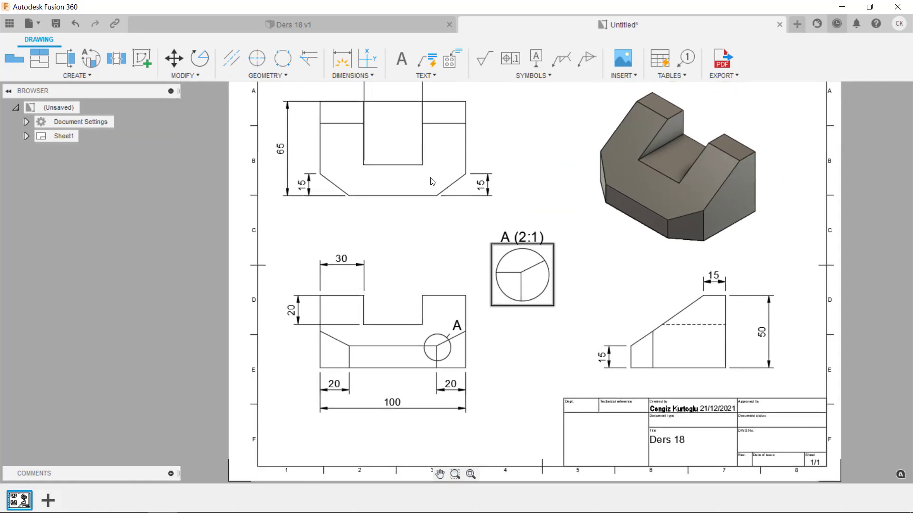
pyautogui.click(77, 76)
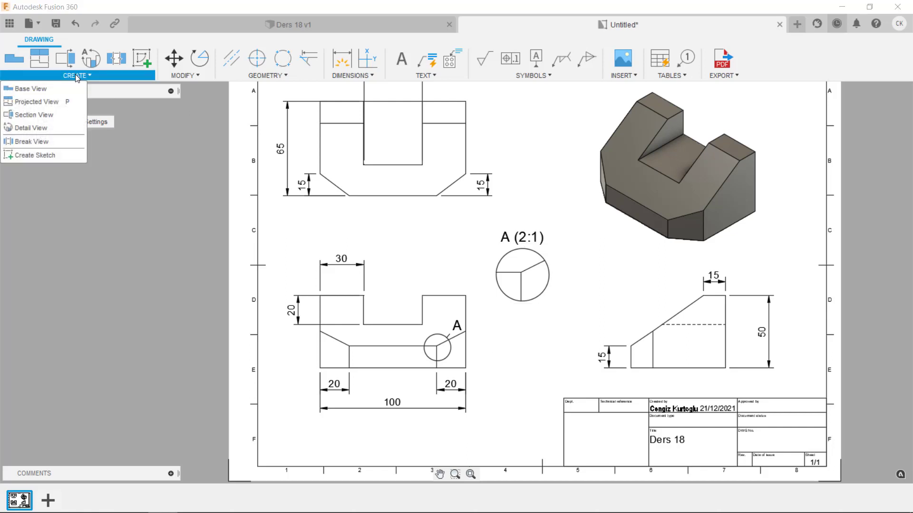
# - Create section view B-B from the upper-left view with a bent cutting line, placed to its right
pyautogui.click(36, 115)
pyautogui.scroll(-2, 379, 292)
pyautogui.moveTo(378, 281); pyautogui.dragTo(353, 286, button='middle')
pyautogui.scroll(3, 376, 209)
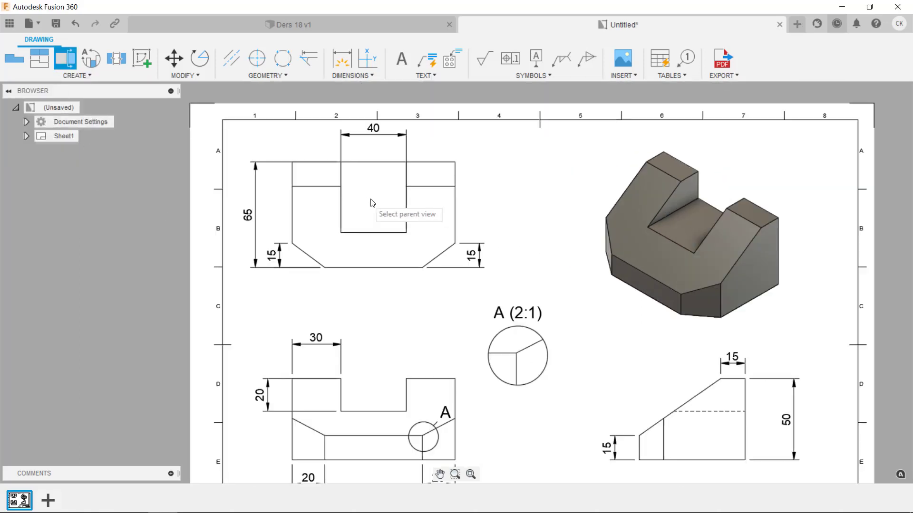
pyautogui.click(437, 170)
pyautogui.scroll(1, 434, 165)
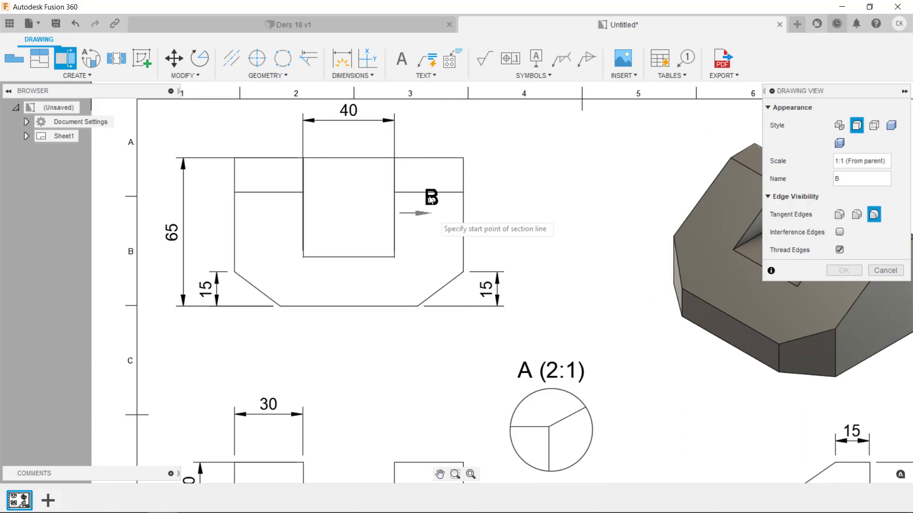
pyautogui.click(429, 158)
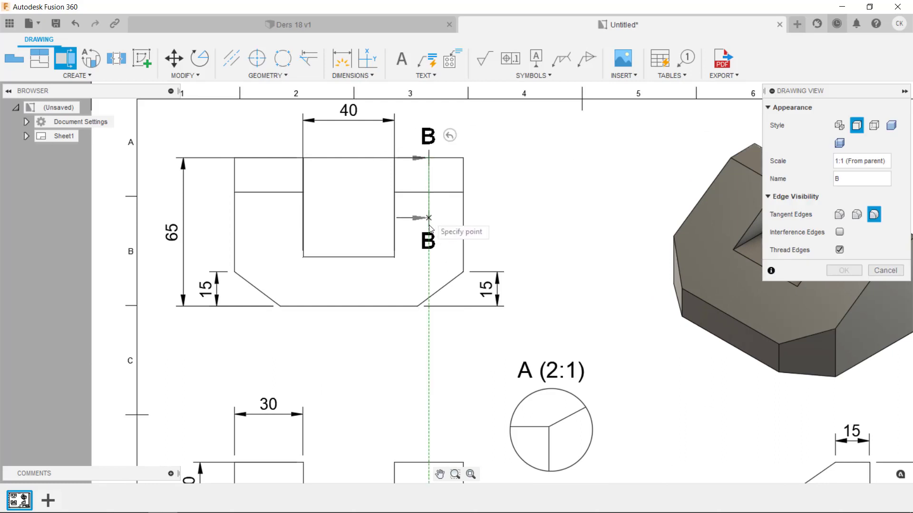
pyautogui.click(429, 331)
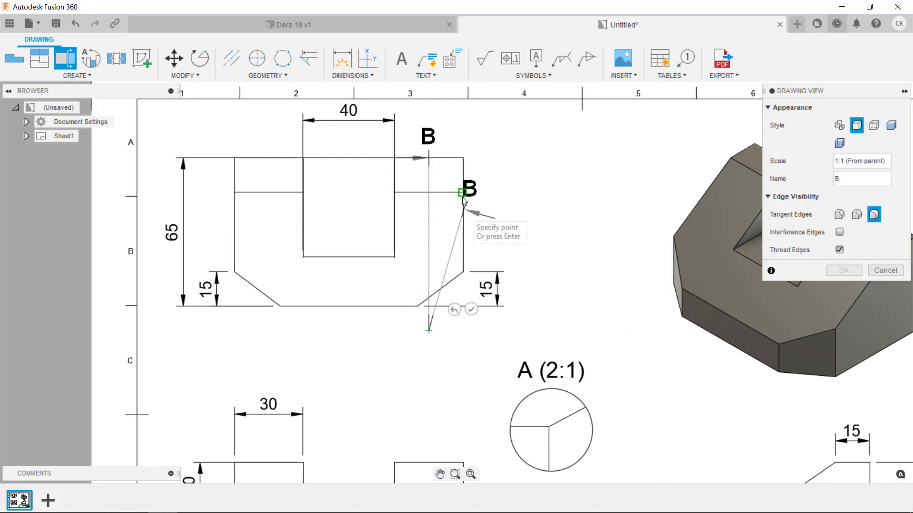
pyautogui.click(451, 330)
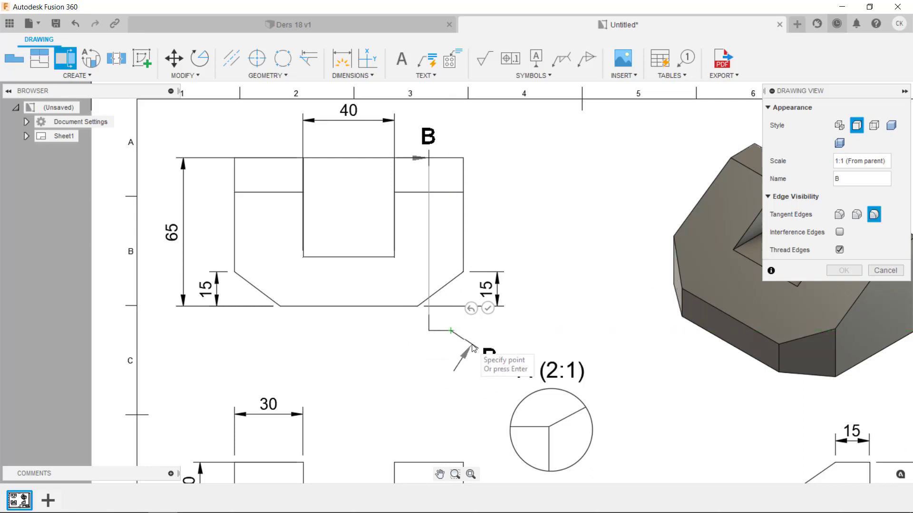
pyautogui.press('Return')
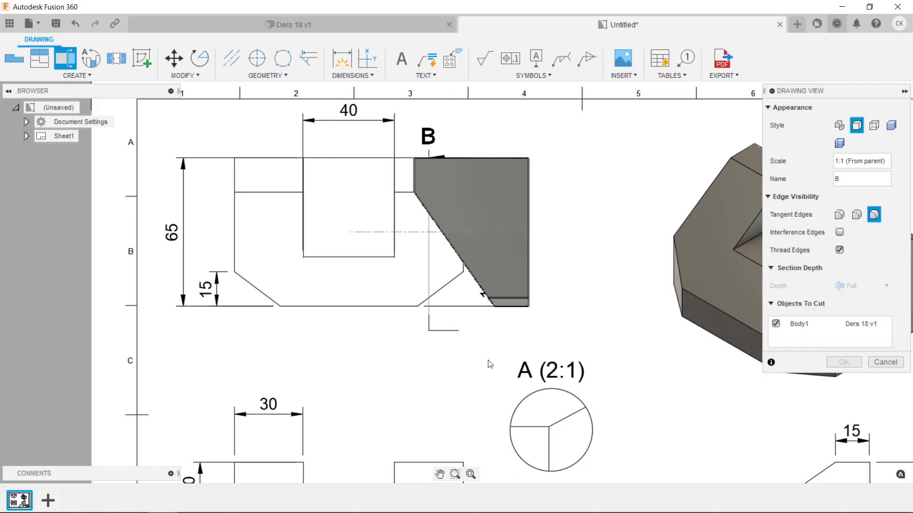
pyautogui.click(574, 232)
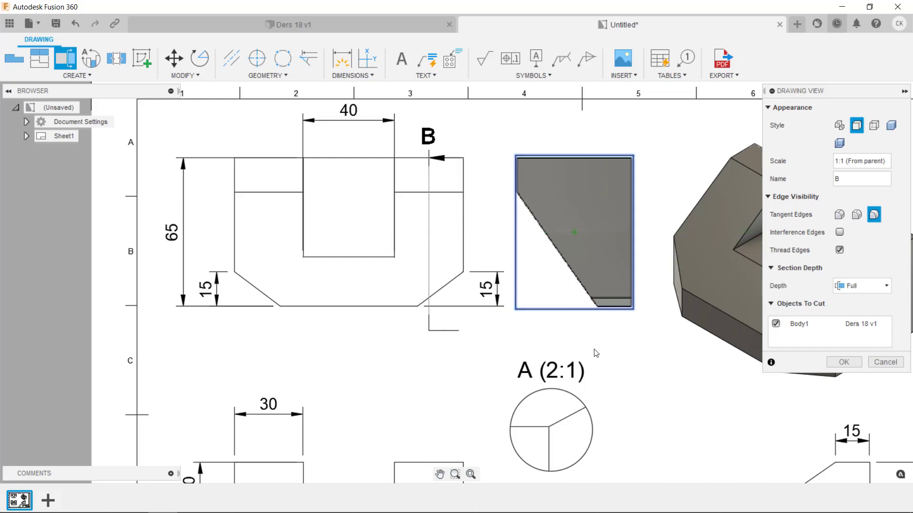
pyautogui.scroll(-2, 536, 317)
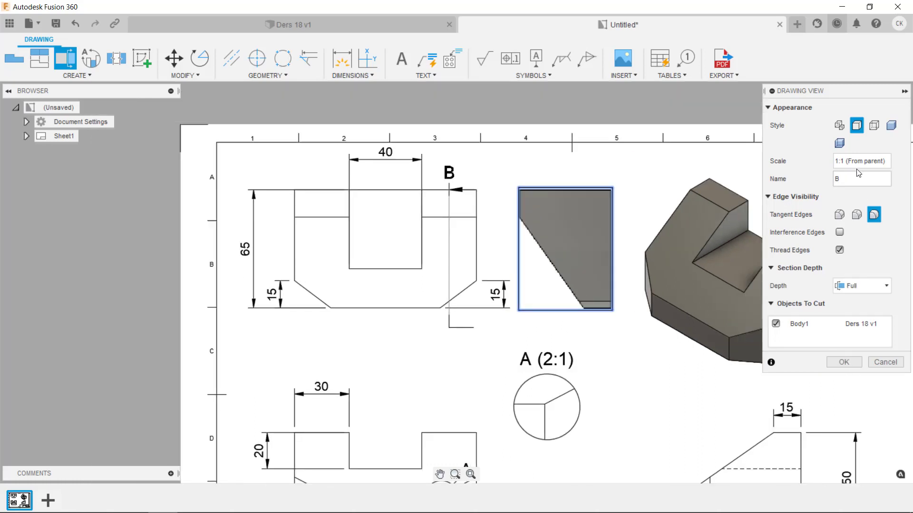
pyautogui.click(844, 363)
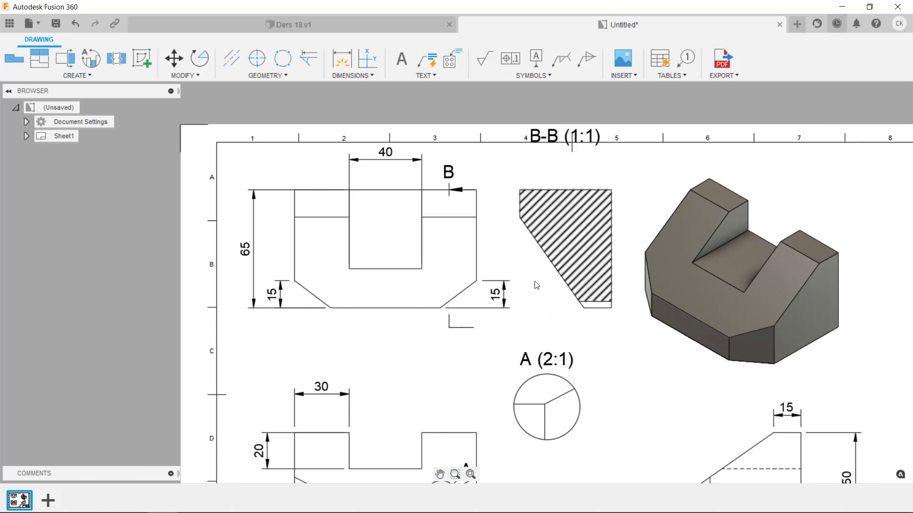
# - Drag the B-B (1:1) label down to just above the hatched section, zooming to check
pyautogui.scroll(2, 501, 266)
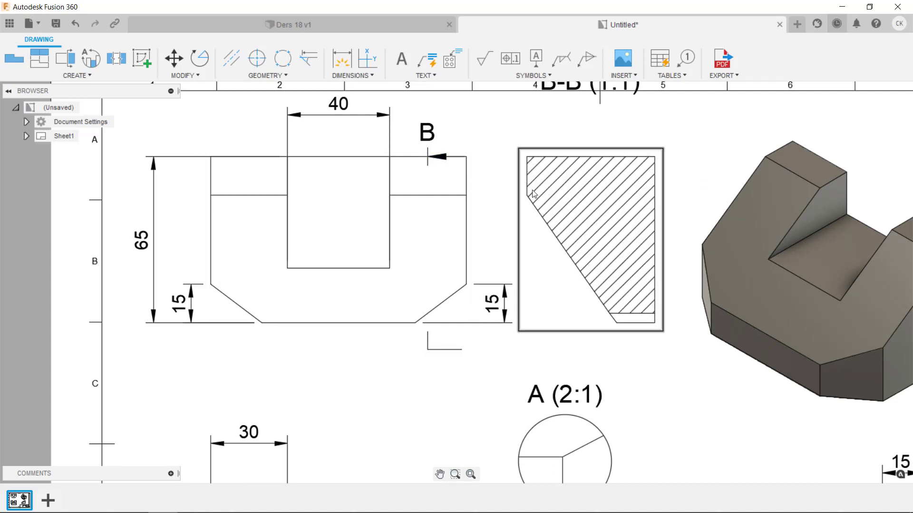
pyautogui.scroll(-2, 598, 204)
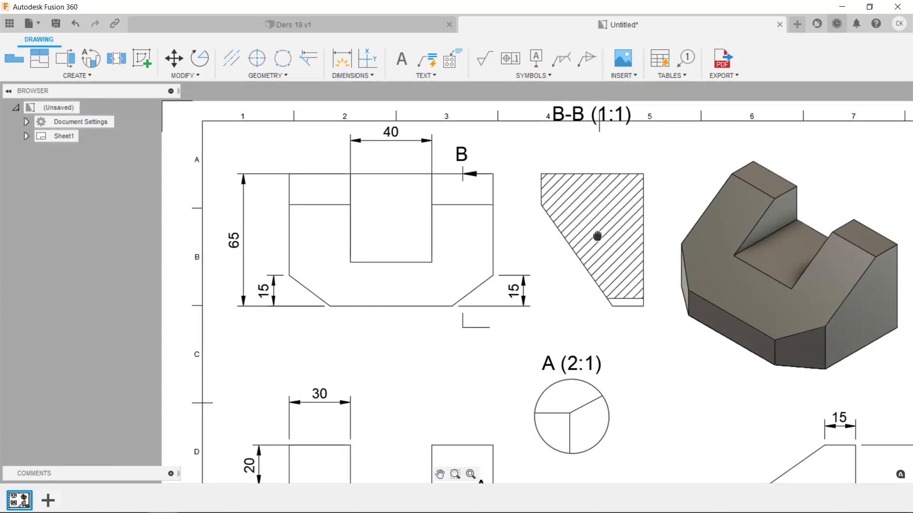
pyautogui.moveTo(598, 162); pyautogui.dragTo(592, 195)
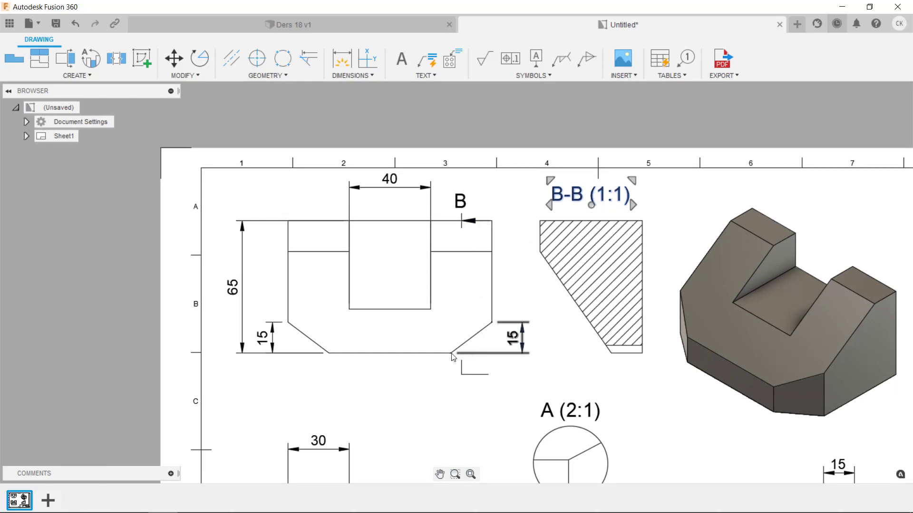
pyautogui.scroll(1, 460, 357)
pyautogui.scroll(1, 452, 358)
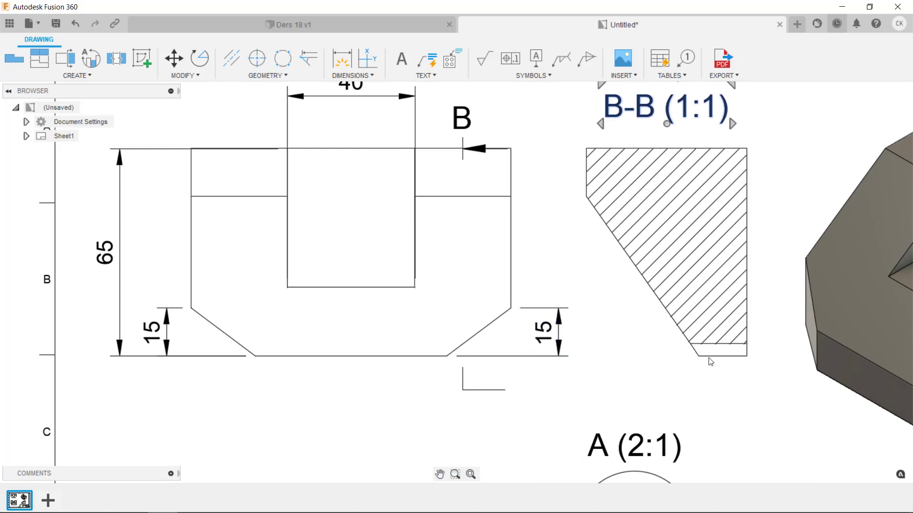
pyautogui.scroll(-4, 710, 362)
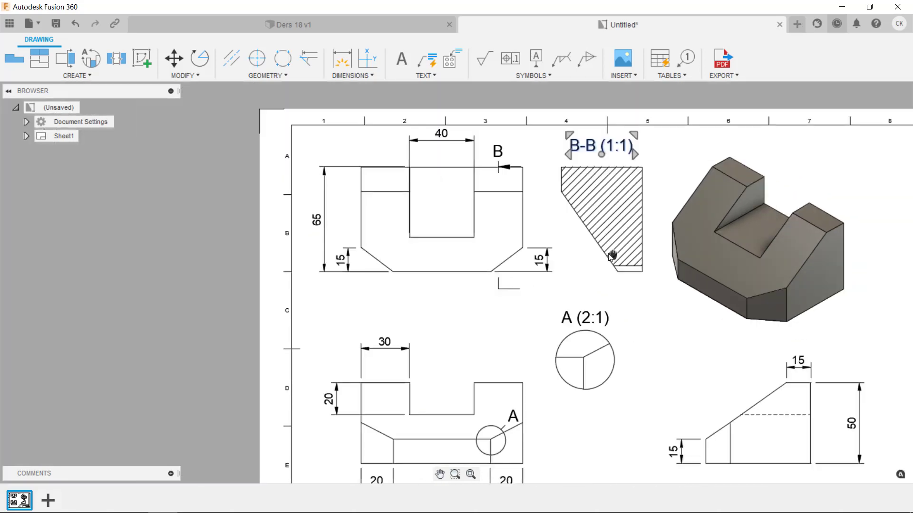
# - Zoom around the sheet and select detail view A
pyautogui.scroll(-3, 611, 257)
pyautogui.scroll(-2, 626, 286)
pyautogui.click(515, 316)
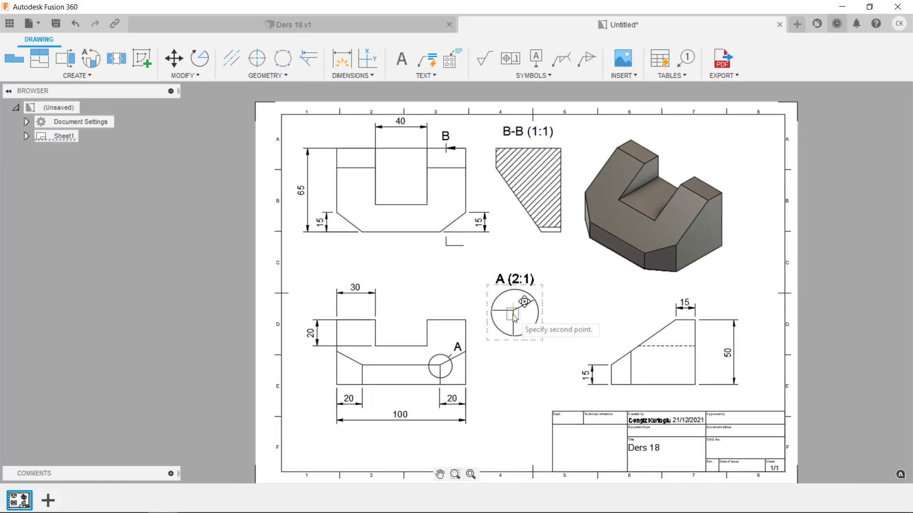
pyautogui.scroll(1, 591, 320)
pyautogui.scroll(2, 591, 320)
pyautogui.scroll(1, 643, 391)
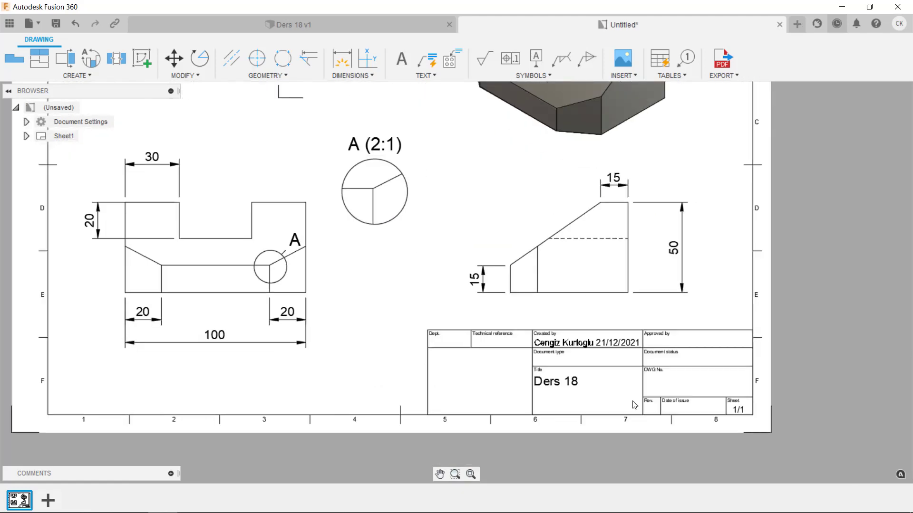
pyautogui.scroll(1, 634, 405)
pyautogui.scroll(2, 635, 405)
# - Set the title block's document type field to 'Yakın Kampüs'
pyautogui.doubleClick(637, 408)
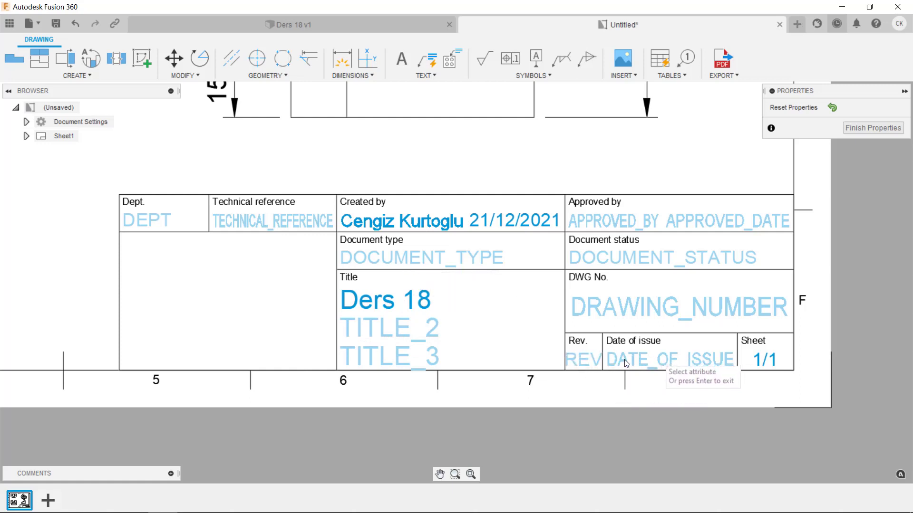
pyautogui.click(397, 261)
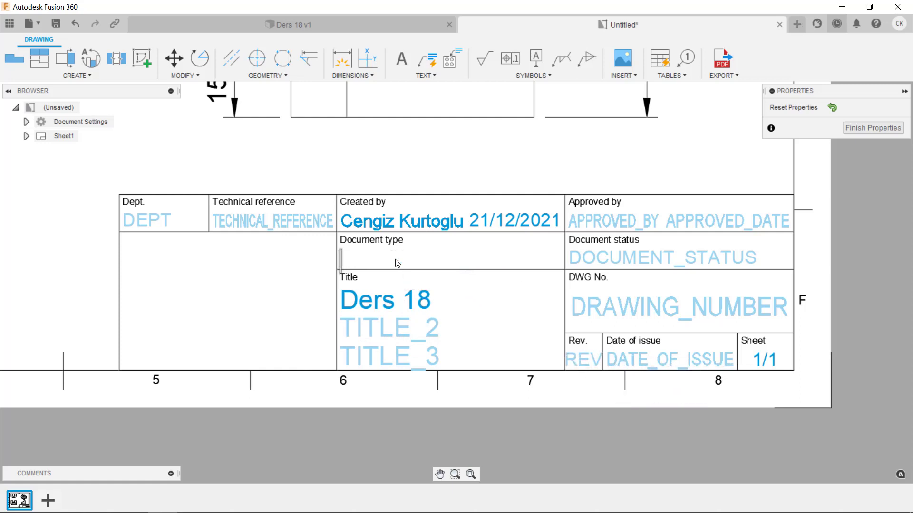
pyautogui.write('Yakın K')
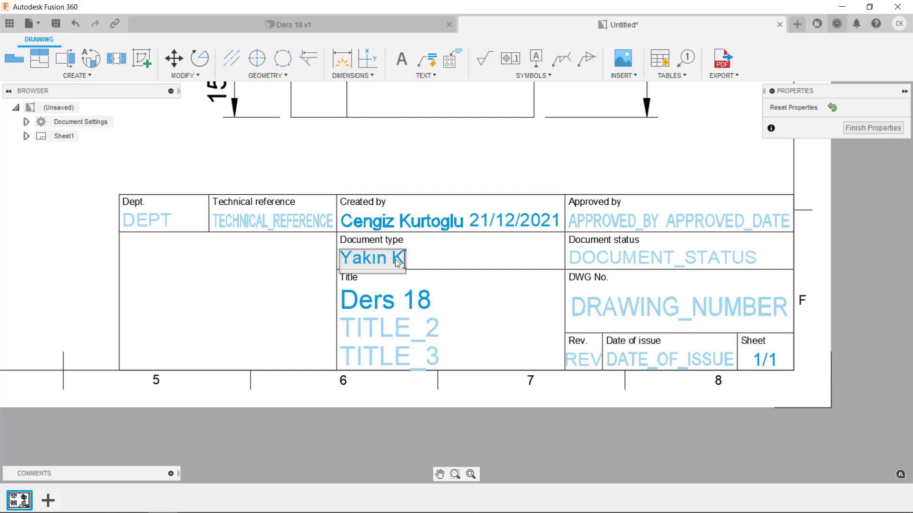
pyautogui.write('ampüs')
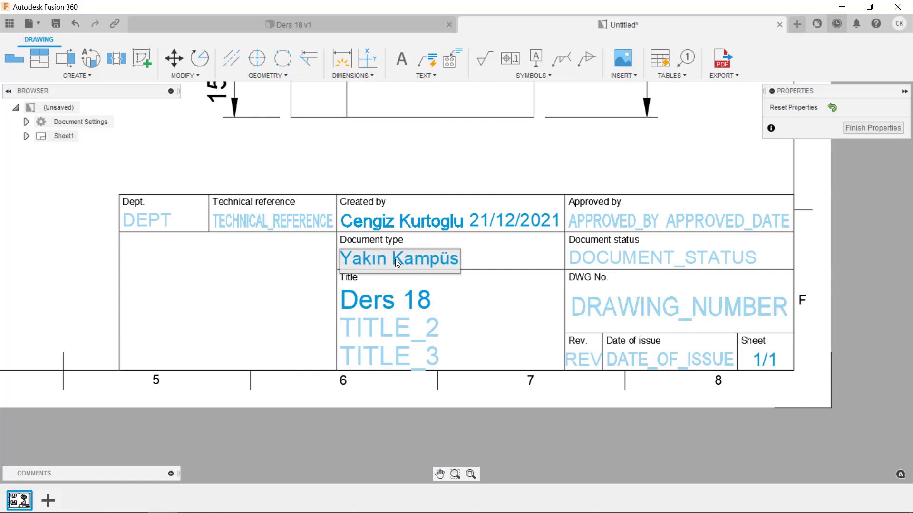
pyautogui.click(395, 246)
pyautogui.click(873, 128)
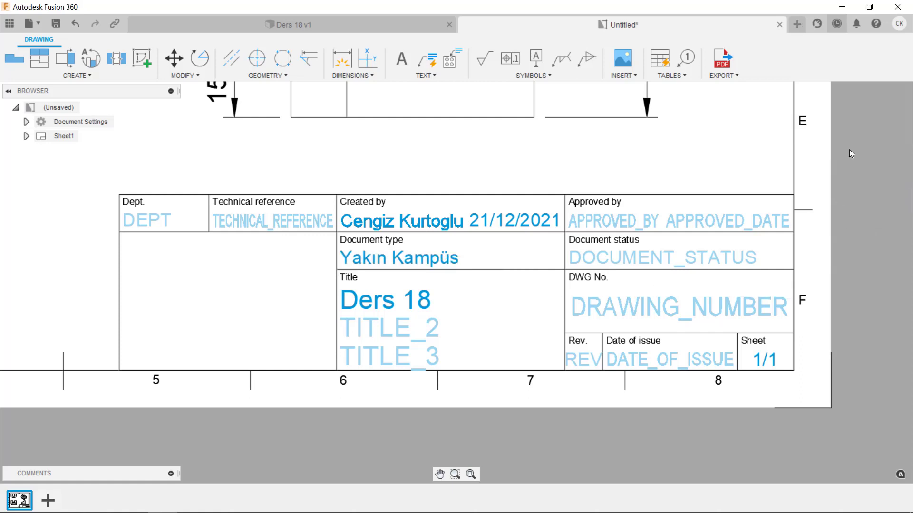
# - Zoom out, centre the sheet, and return to the Ders 18 v1 model
pyautogui.scroll(-3, 799, 272)
pyautogui.scroll(-2, 771, 305)
pyautogui.scroll(-2, 742, 343)
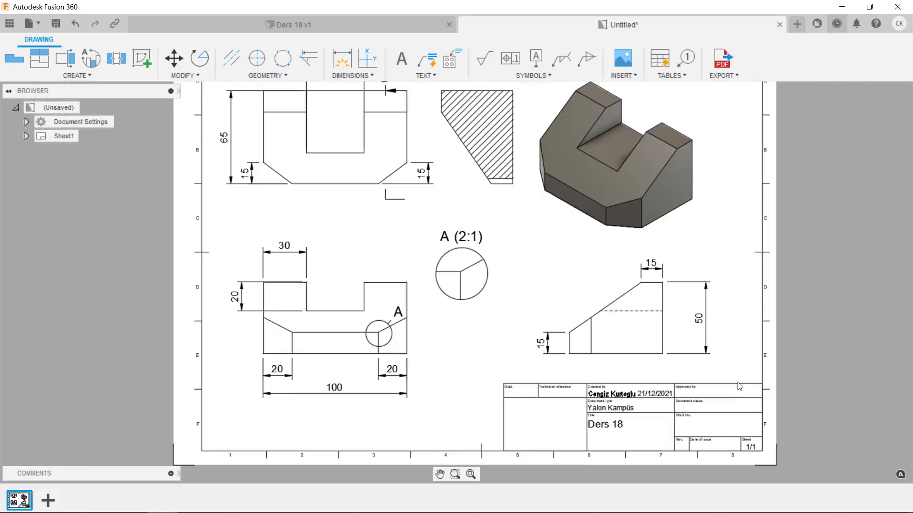
pyautogui.scroll(-2, 728, 367)
pyautogui.moveTo(727, 367); pyautogui.dragTo(701, 374, button='middle')
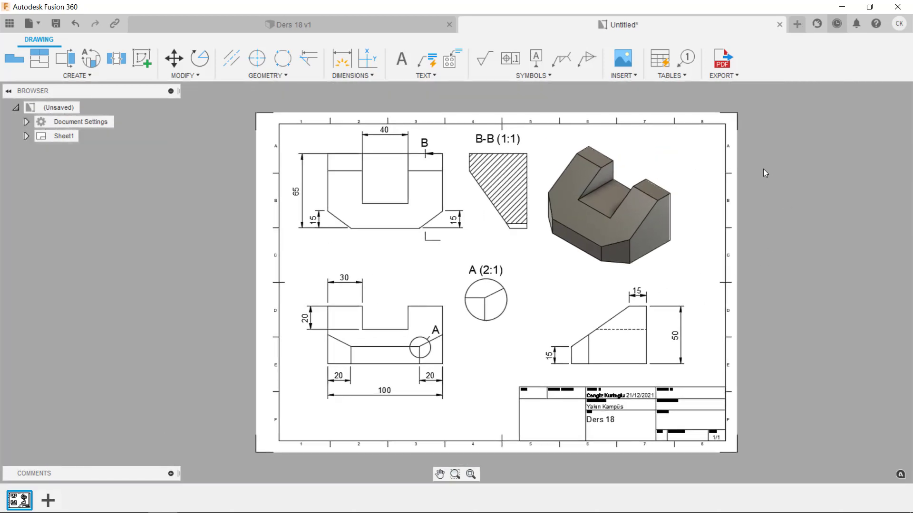
pyautogui.moveTo(714, 223); pyautogui.dragTo(683, 224, button='middle')
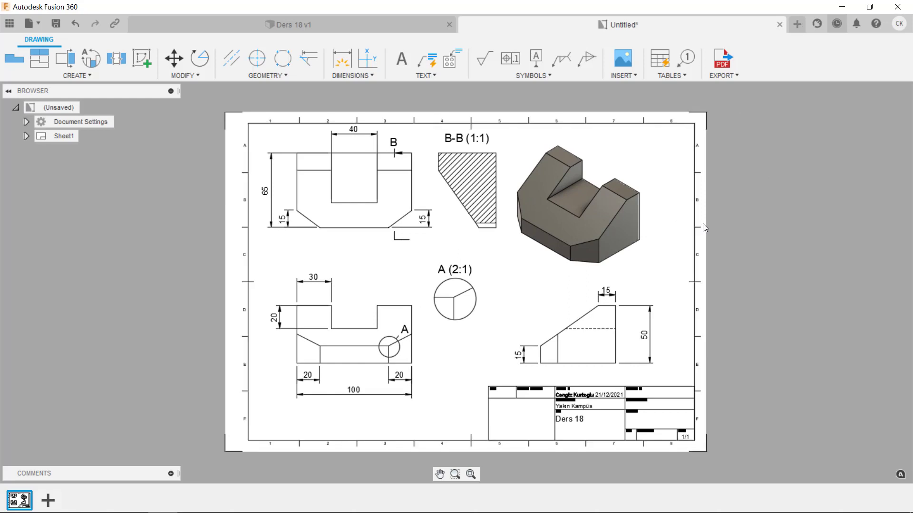
pyautogui.click(335, 24)
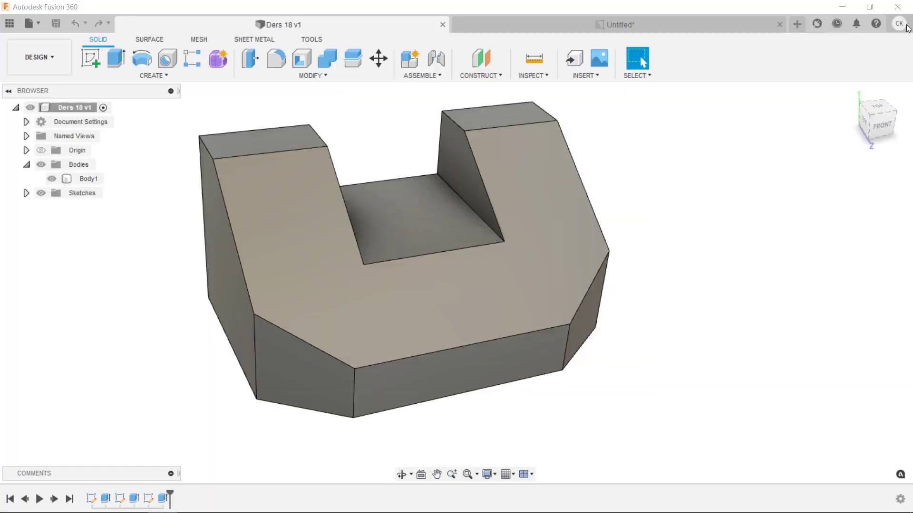
pyautogui.click(898, 23)
pyautogui.click(878, 56)
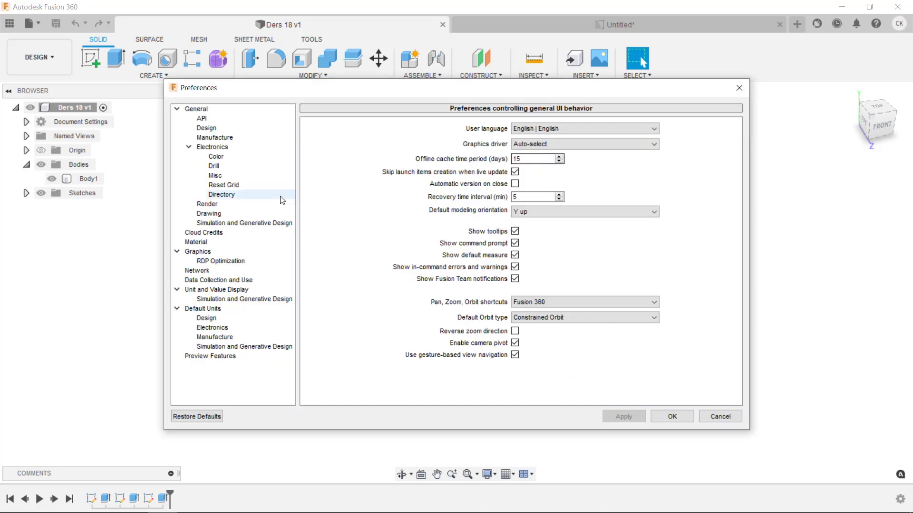
pyautogui.click(219, 215)
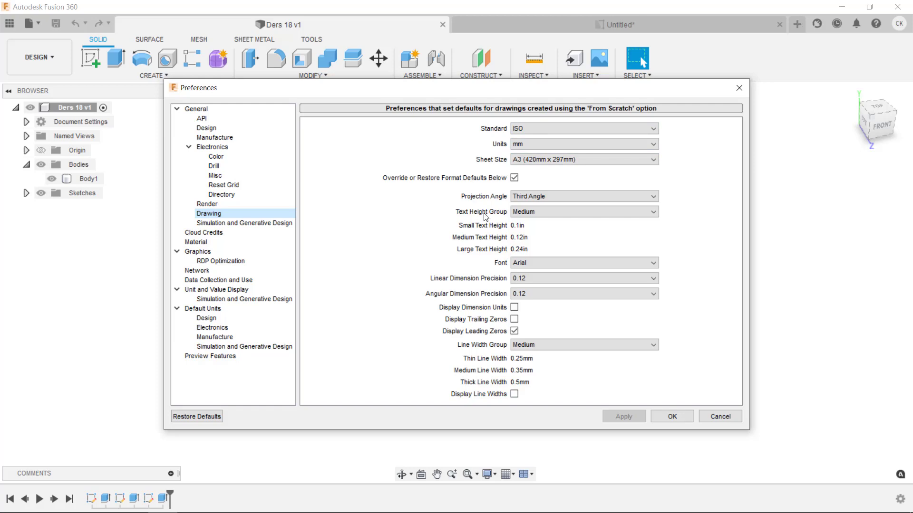
pyautogui.click(540, 197)
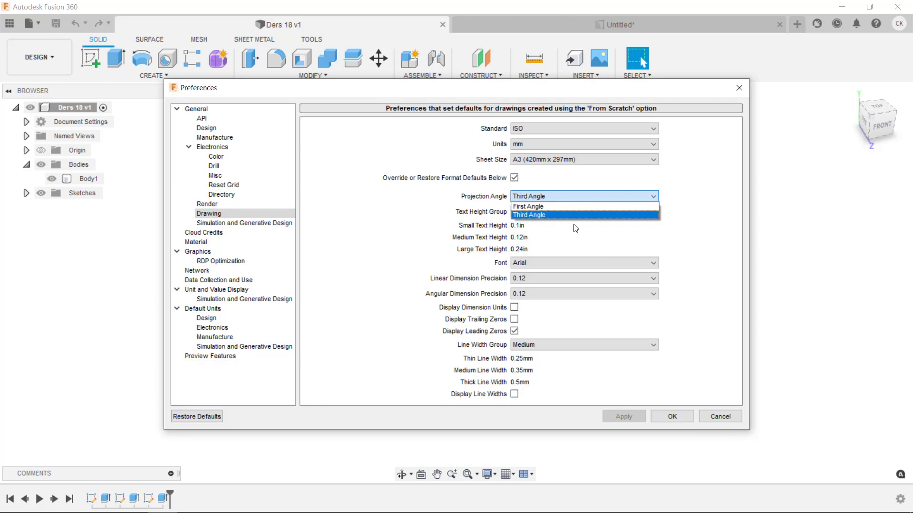
pyautogui.click(545, 220)
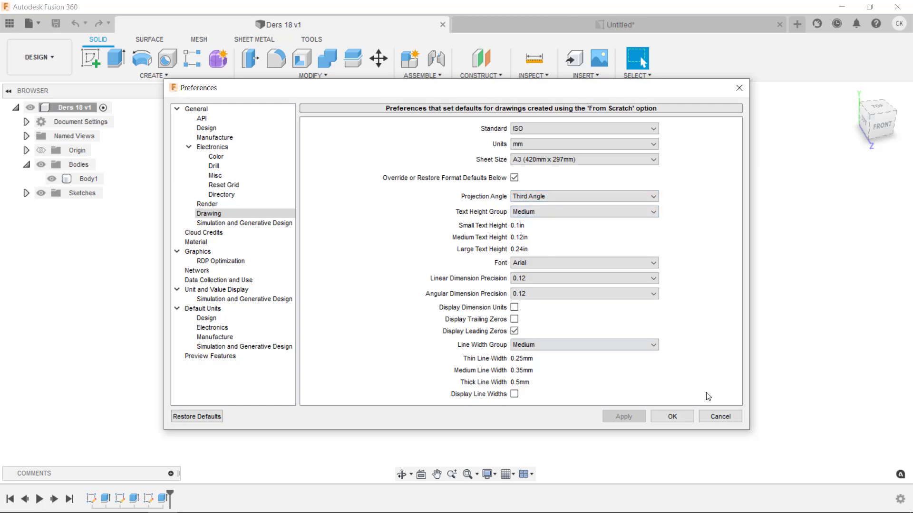
pyautogui.click(734, 419)
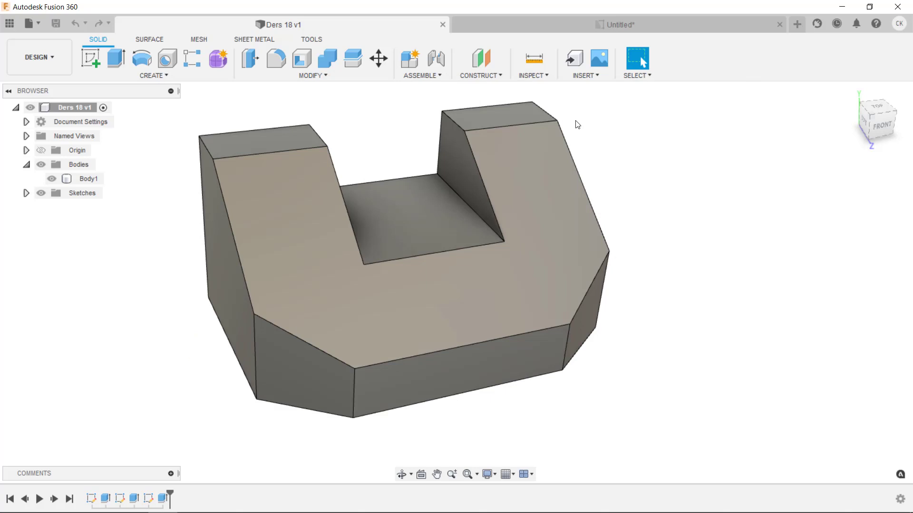
pyautogui.click(616, 28)
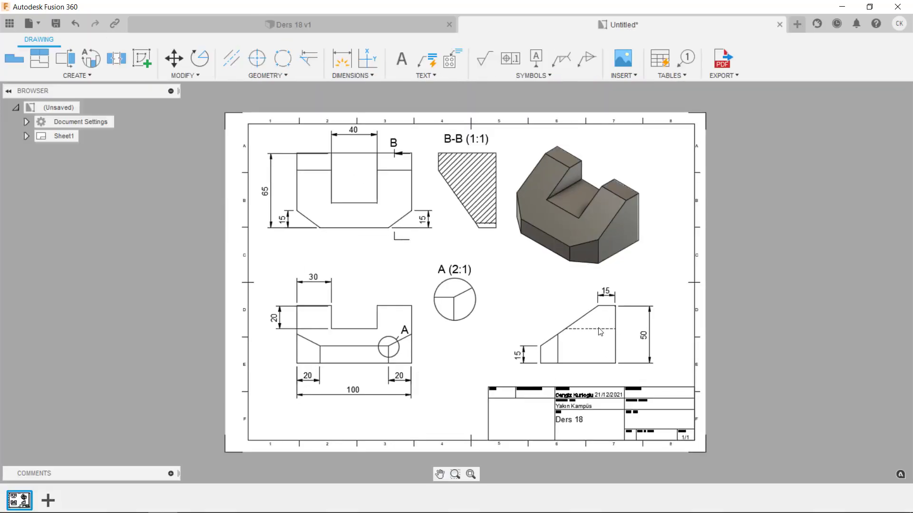
# - Export the drawing as TD.pdf with the Open PDF option ticked
pyautogui.click(720, 55)
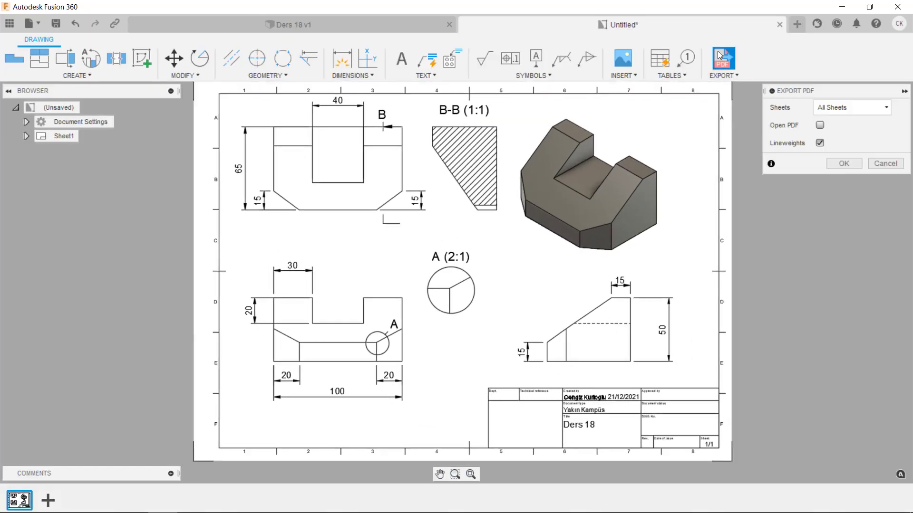
pyautogui.click(723, 75)
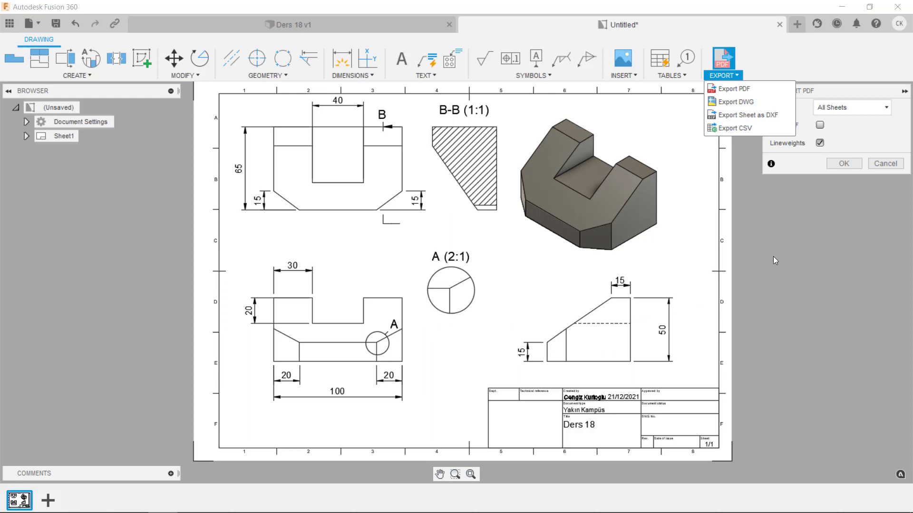
pyautogui.moveTo(850, 92); pyautogui.dragTo(836, 94)
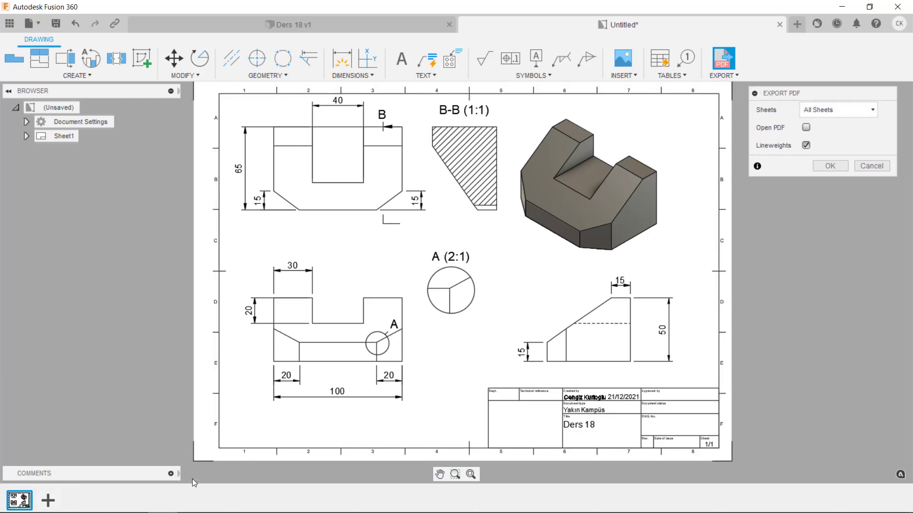
pyautogui.click(806, 127)
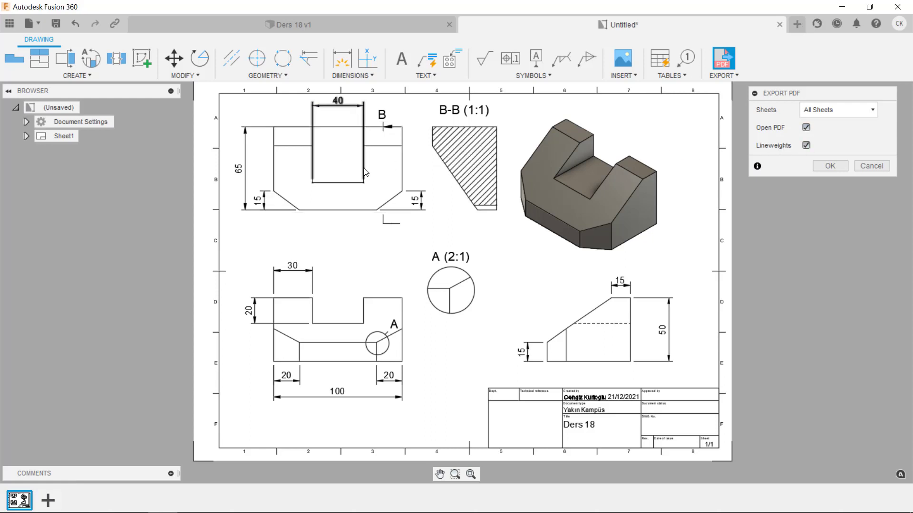
pyautogui.click(839, 167)
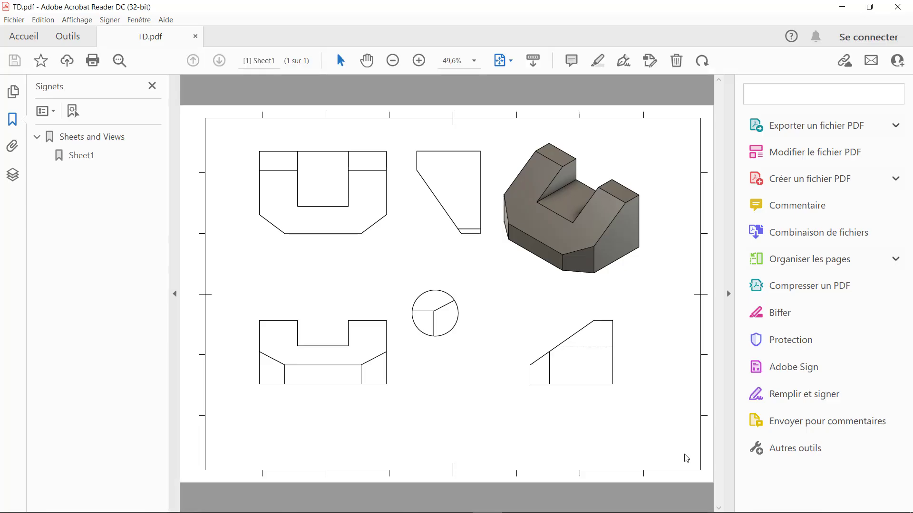
# - Hide the Tools and Bookmarks panes and zoom TD.pdf to fit the page
pyautogui.click(728, 293)
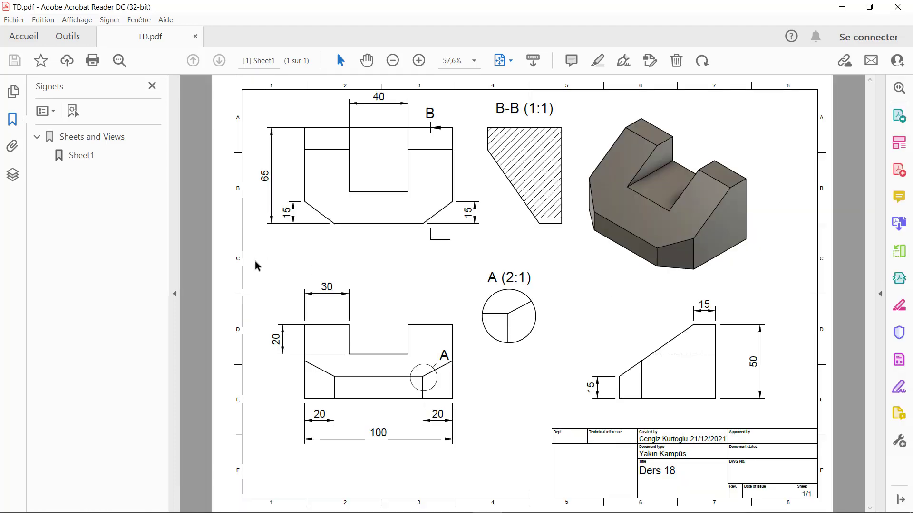
pyautogui.click(175, 254)
pyautogui.keyDown('ctrl'); pyautogui.scroll(-2, 510, 322); pyautogui.keyUp('ctrl')
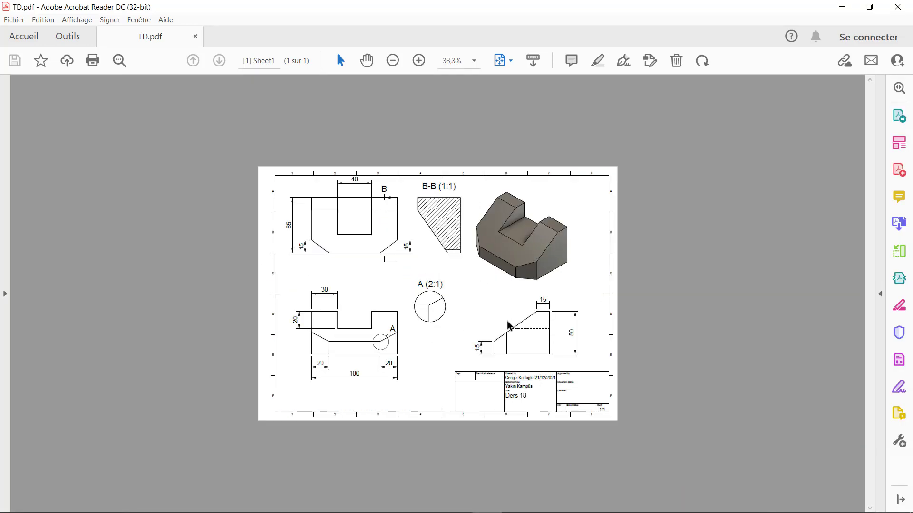
pyautogui.keyDown('ctrl'); pyautogui.scroll(3, 507, 327); pyautogui.keyUp('ctrl')
pyautogui.keyDown('ctrl'); pyautogui.scroll(2, 508, 325); pyautogui.keyUp('ctrl')
pyautogui.keyDown('ctrl'); pyautogui.scroll(-3, 508, 323); pyautogui.keyUp('ctrl')
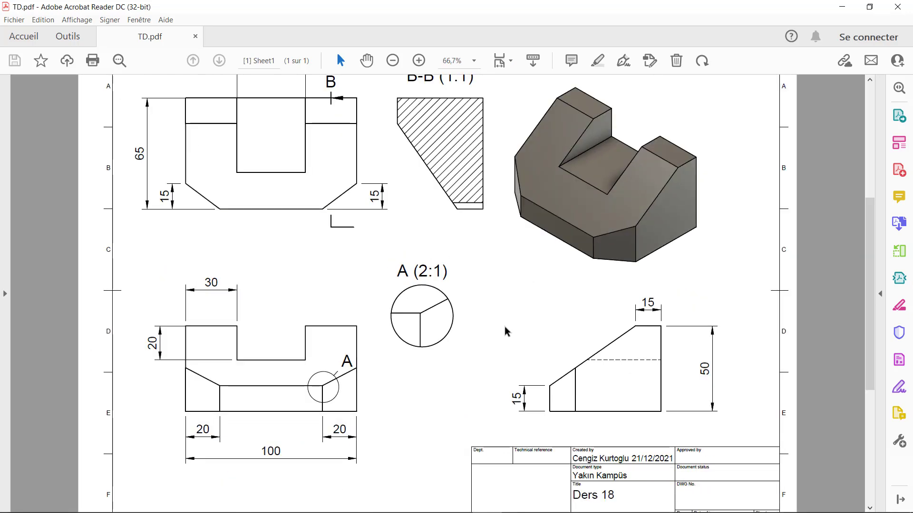
pyautogui.keyDown('ctrl'); pyautogui.scroll(-1, 498, 331); pyautogui.keyUp('ctrl')
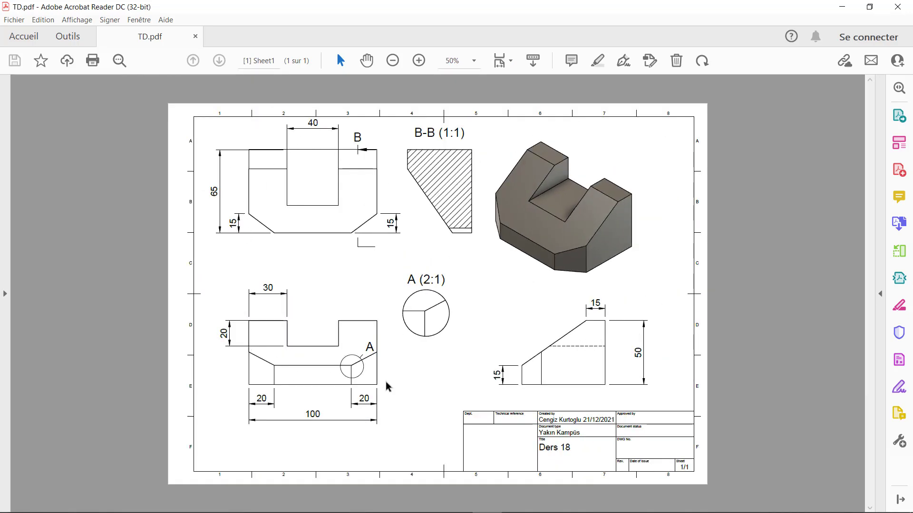
pyautogui.keyDown('ctrl'); pyautogui.scroll(1, 432, 381); pyautogui.keyUp('ctrl')
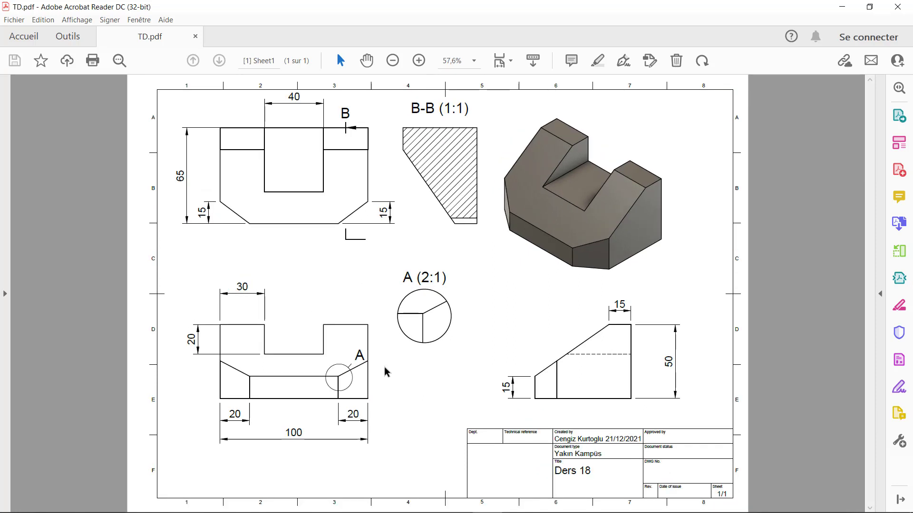